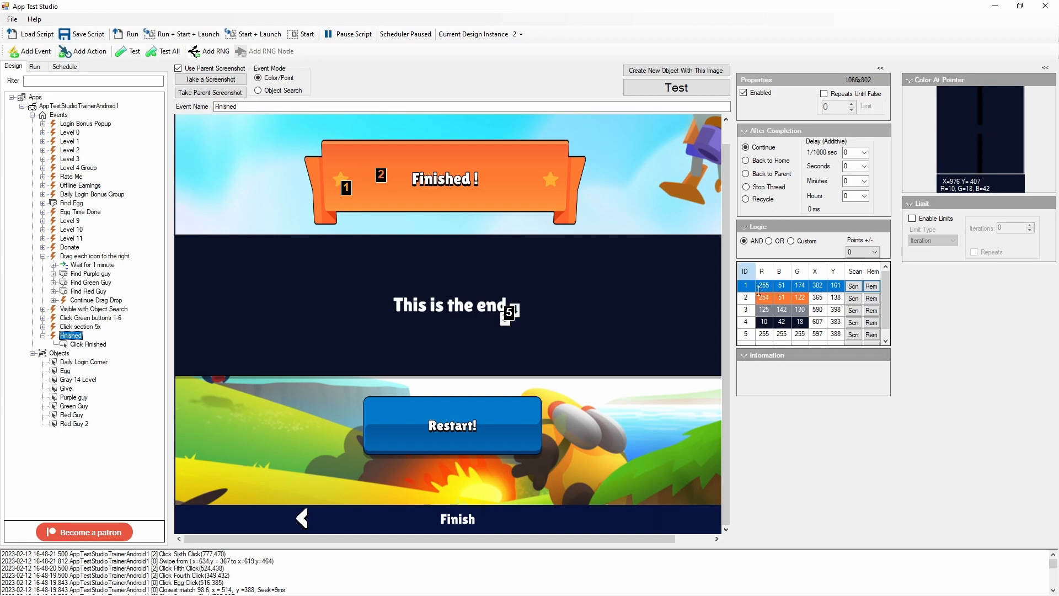
- Set the Finished event to Stop Thread after completion and run the script on design instances 0, 1 and 2
click(747, 188)
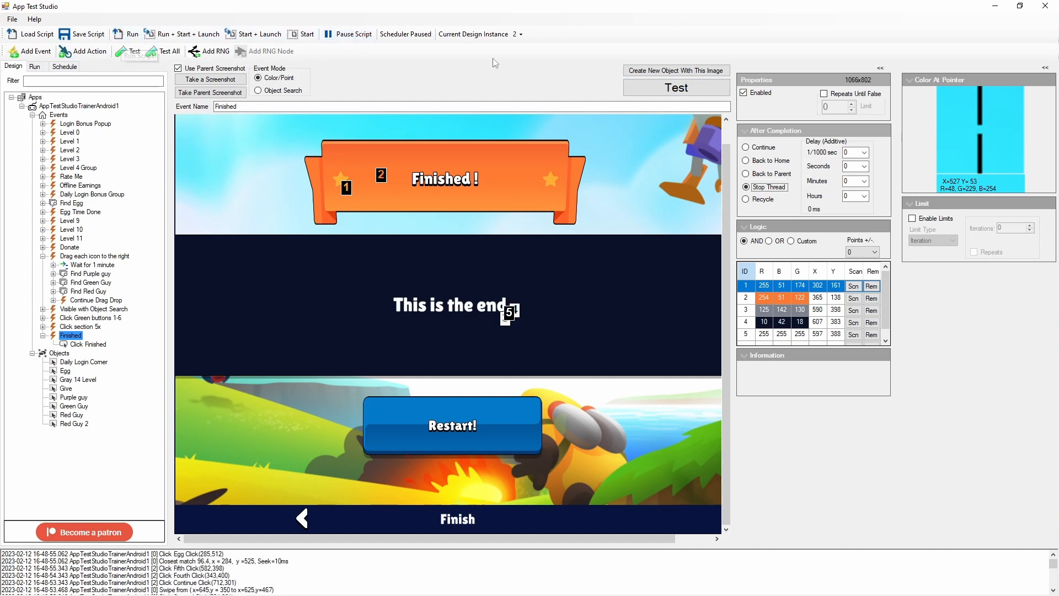
click(517, 34)
click(532, 49)
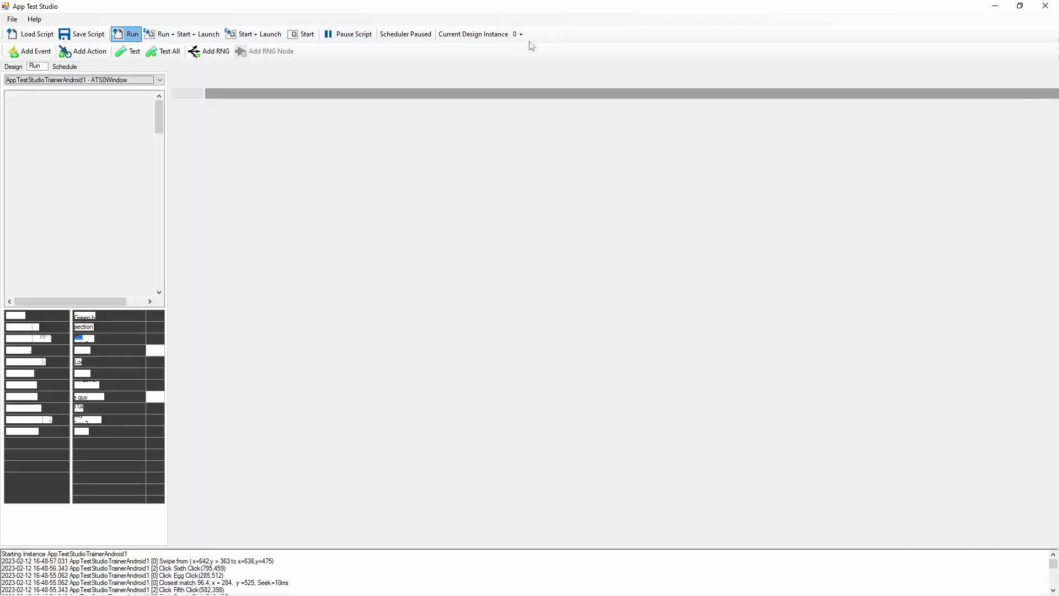
click(520, 34)
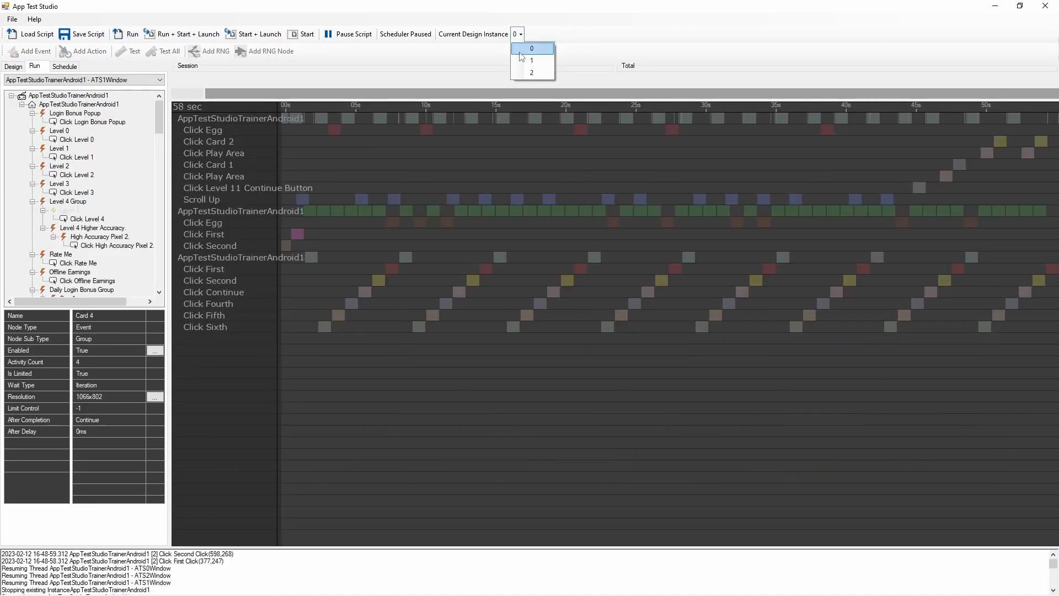
click(524, 58)
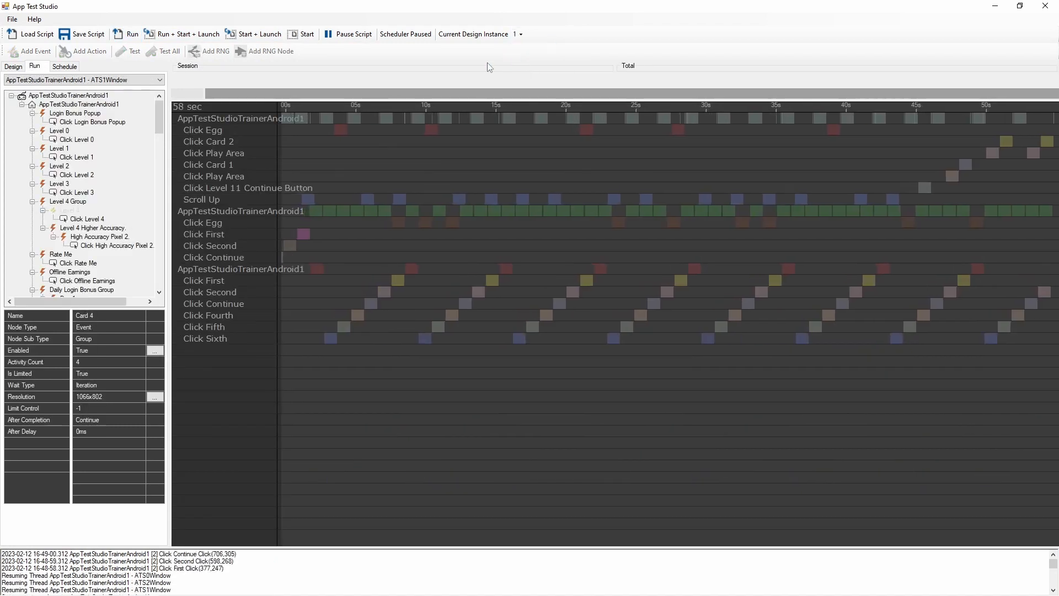
click(521, 35)
click(525, 67)
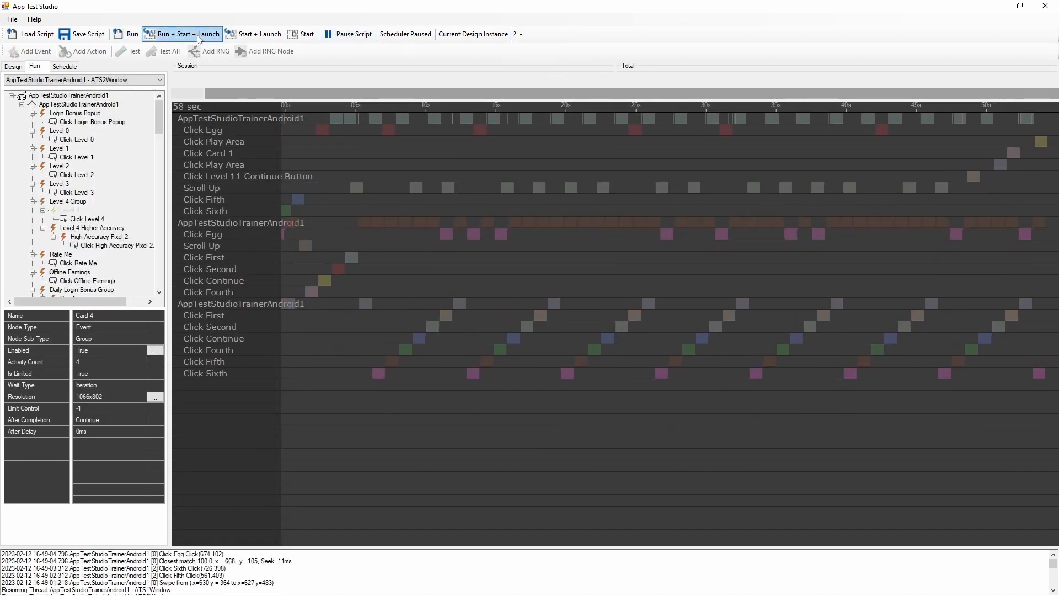
click(132, 35)
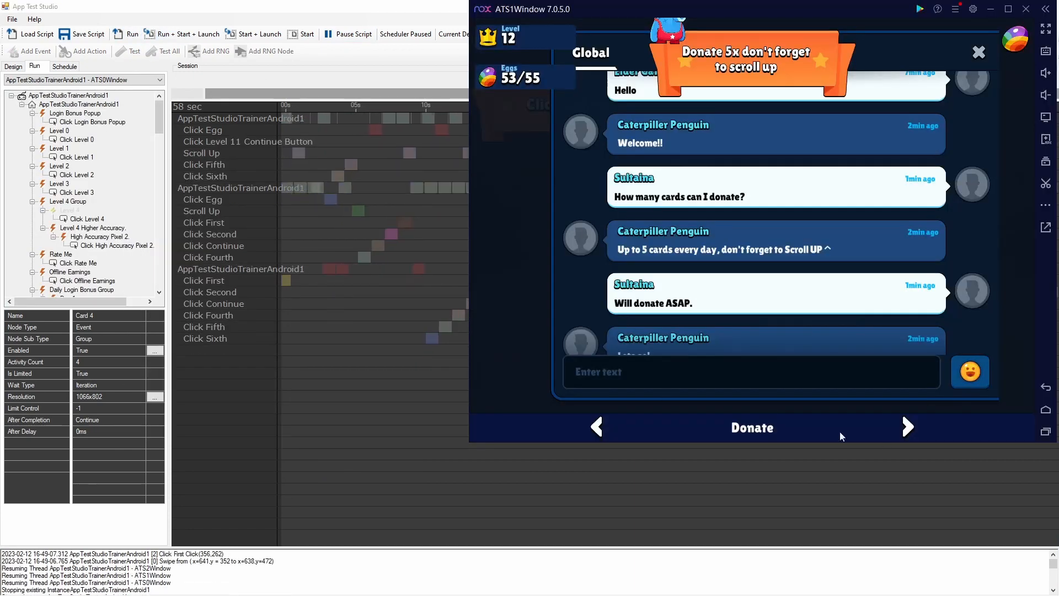
- Advance the game in the ATS1Window emulator from the Donate level to the Finish screen and bring up the ATS2Window emulator
click(913, 428)
click(913, 428)
click(913, 428)
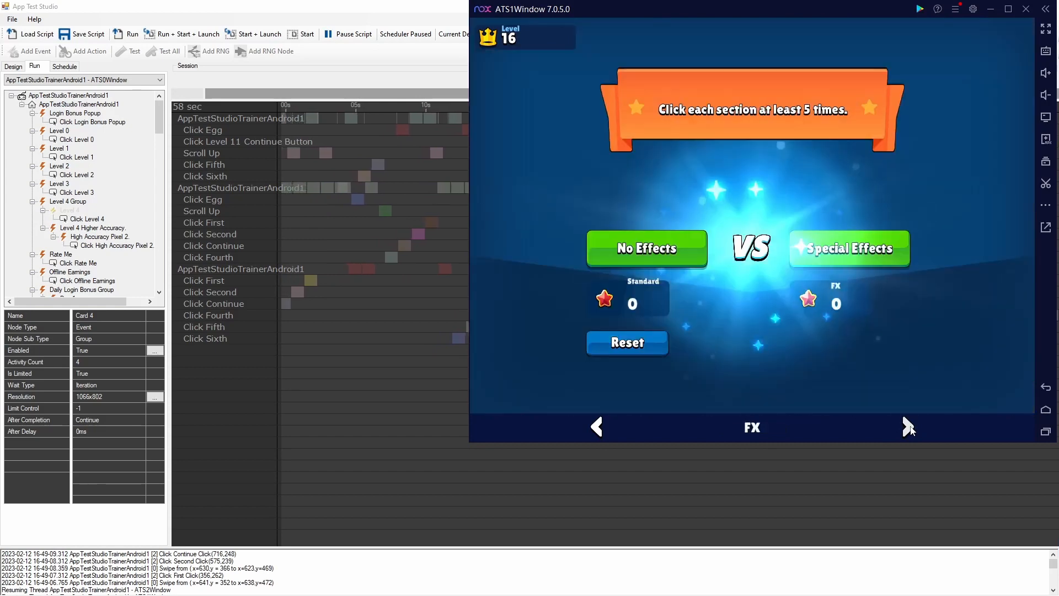
click(909, 427)
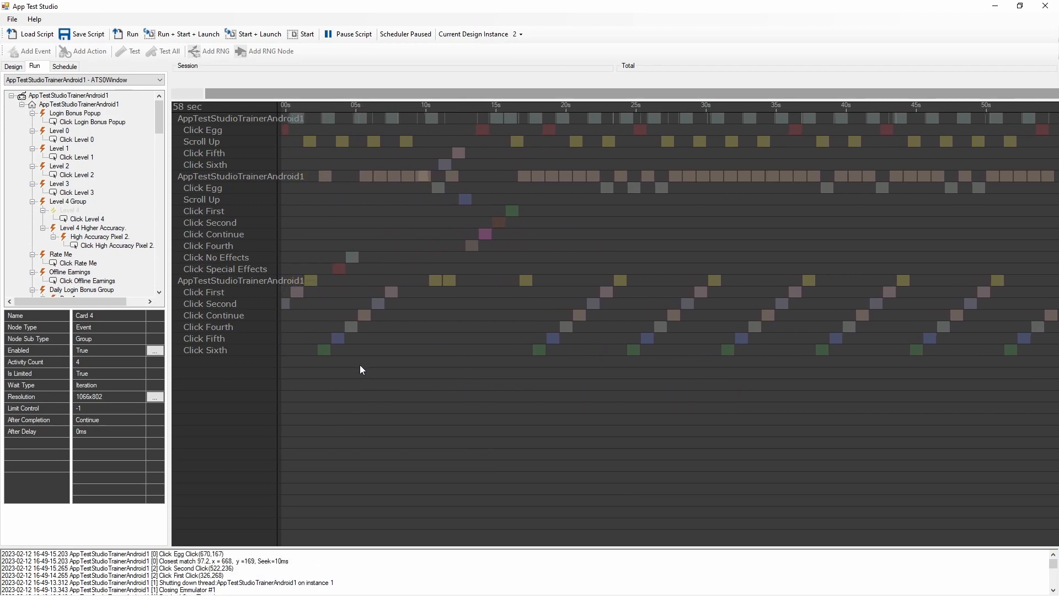
key(alt+Tab)
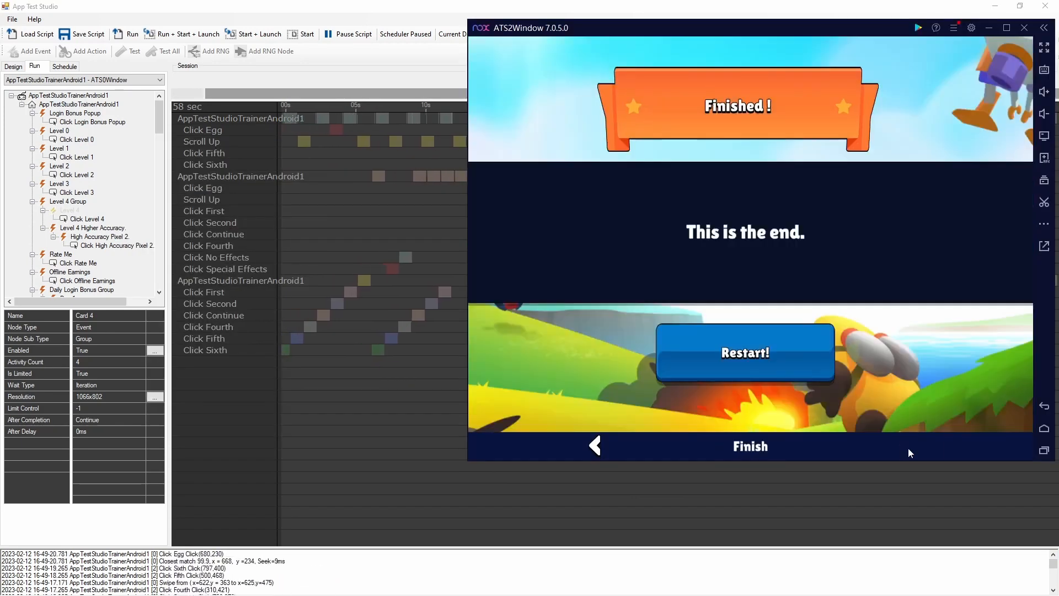
- Switch to the ATS0Window emulator and advance its game from the Donate level to the Finish screen
key(alt+Tab)
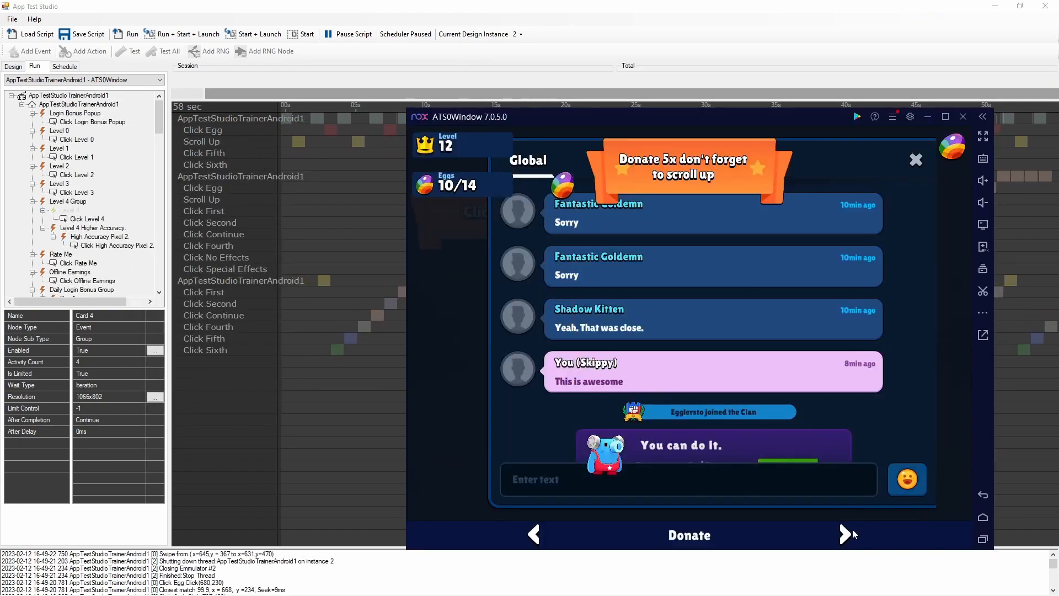
click(850, 532)
click(851, 533)
click(850, 532)
click(849, 531)
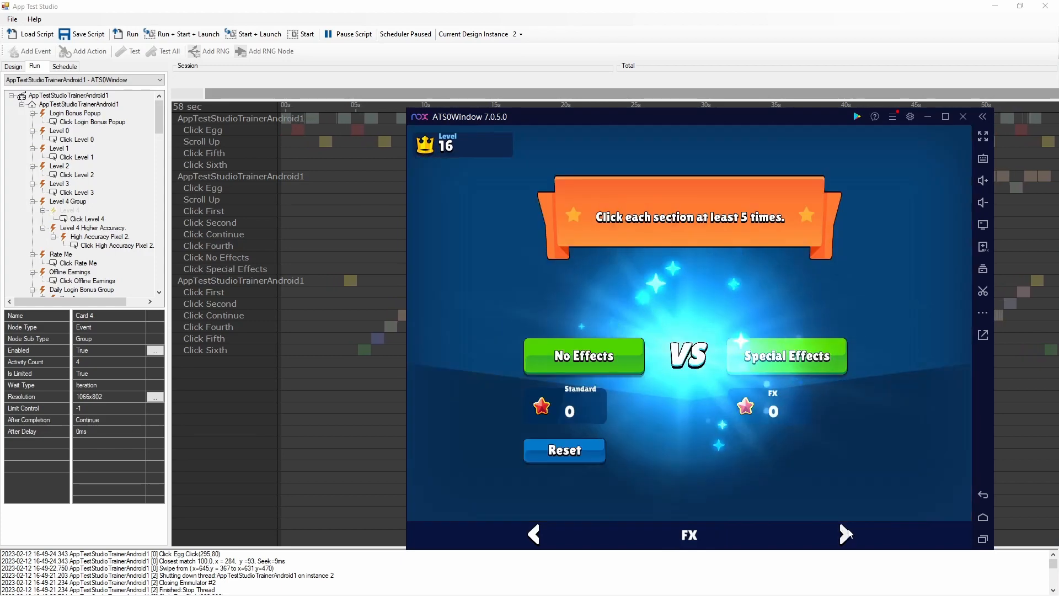
click(848, 529)
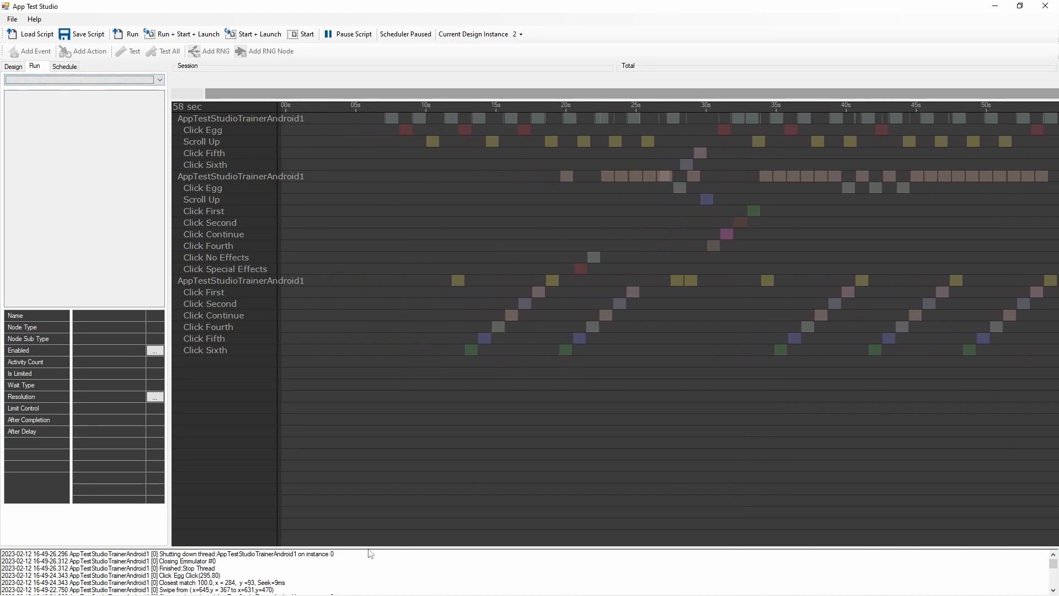
- Enlarge the log area to review the thread and emulator shutdown entries, and shrink it again
drag(368, 547, 390, 215)
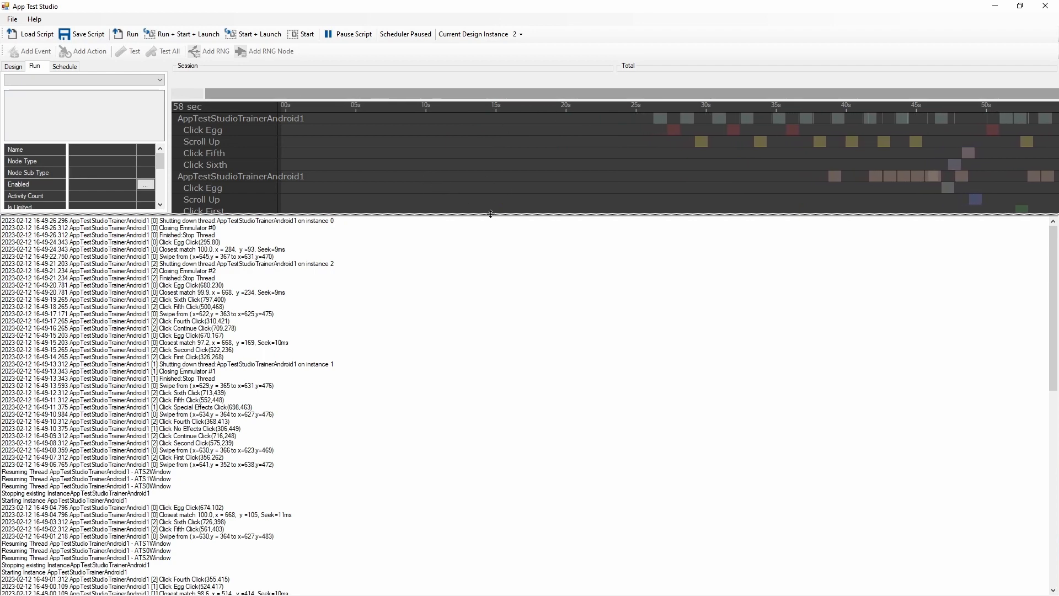
drag(490, 214, 472, 461)
- Return to the script design and add a new event under Events named "Run For 5 minutes"
click(14, 66)
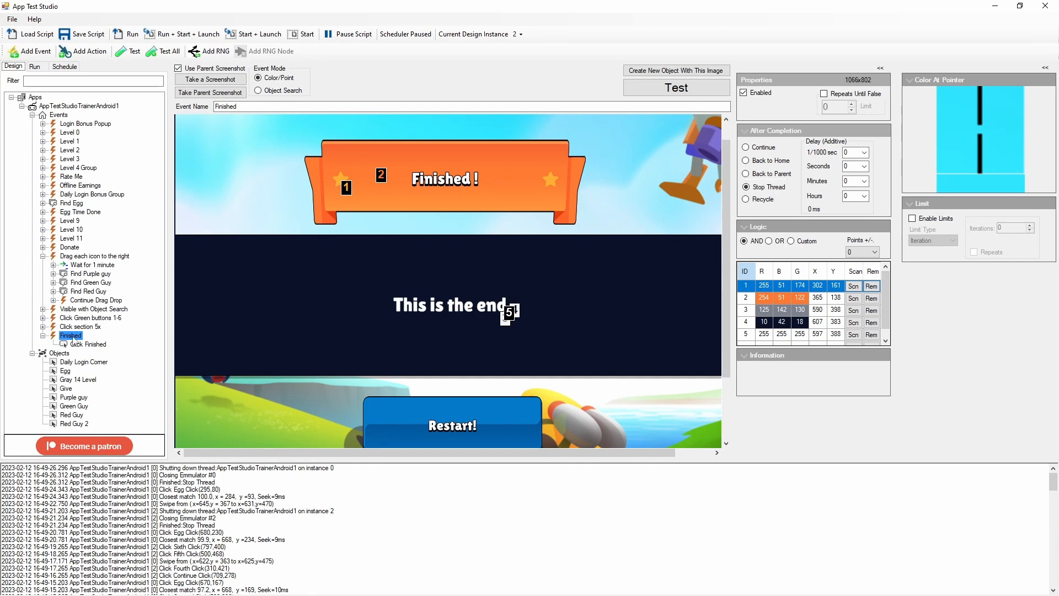
click(58, 114)
right_click(65, 116)
click(80, 121)
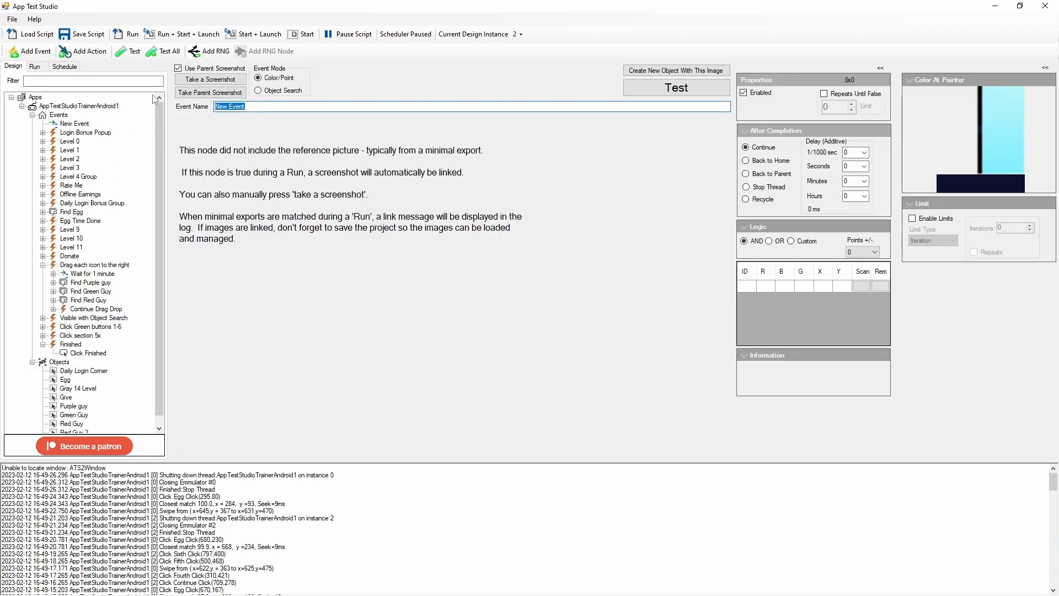
text(Run For 5 minutes)
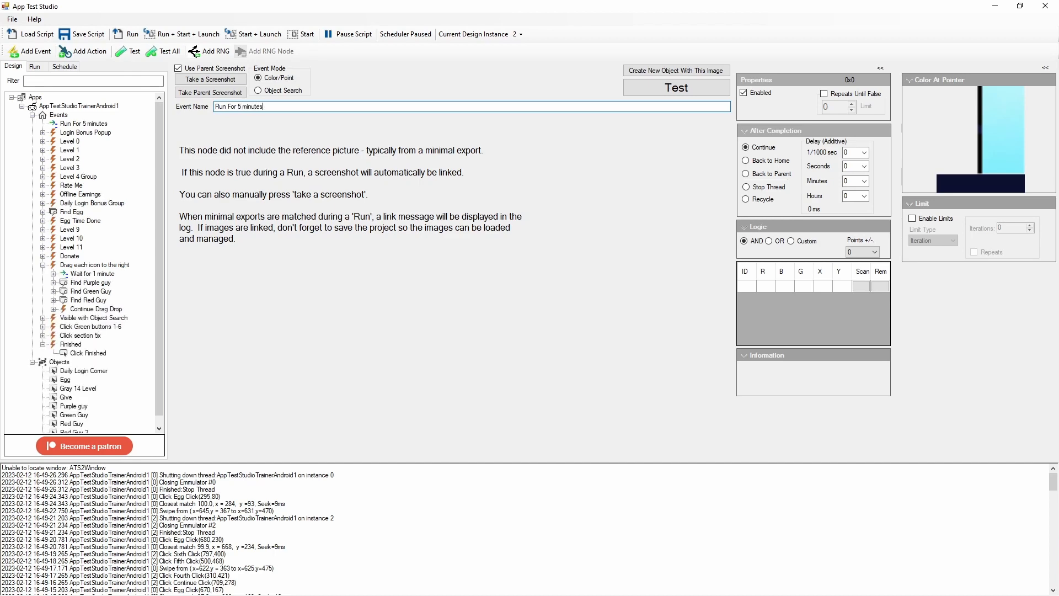
- Set the Run For 5 minutes event to Recycle after completion and enable a Time limit with Wait First
click(85, 125)
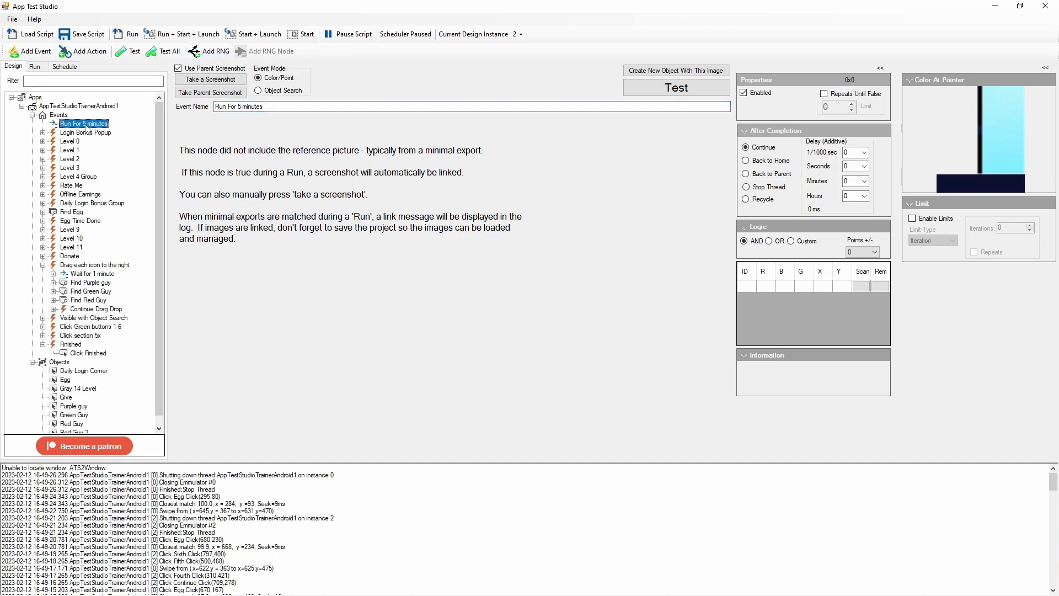
click(760, 200)
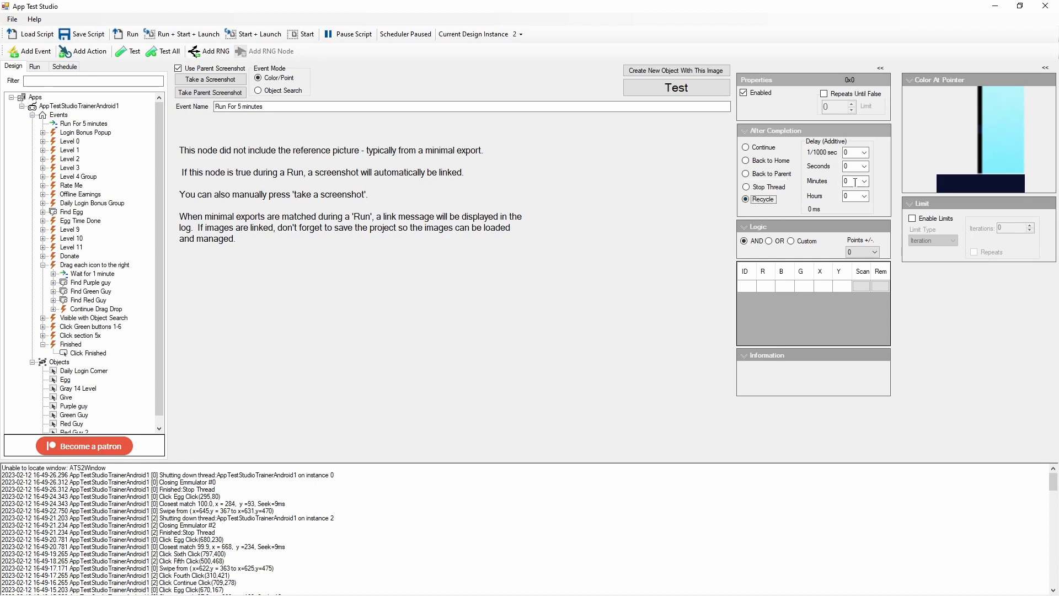
click(913, 218)
click(938, 240)
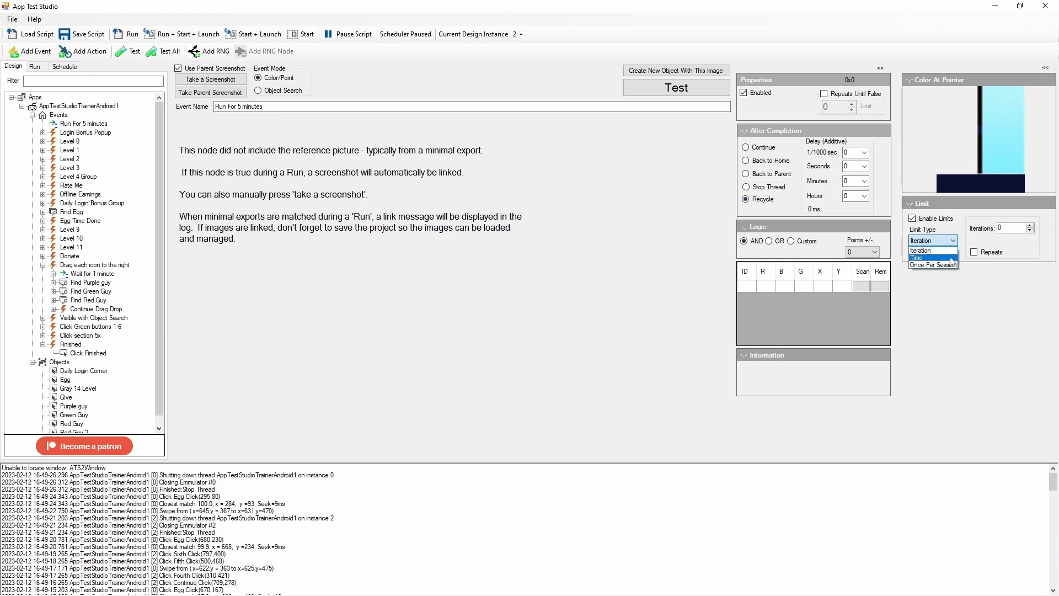
click(938, 257)
click(991, 218)
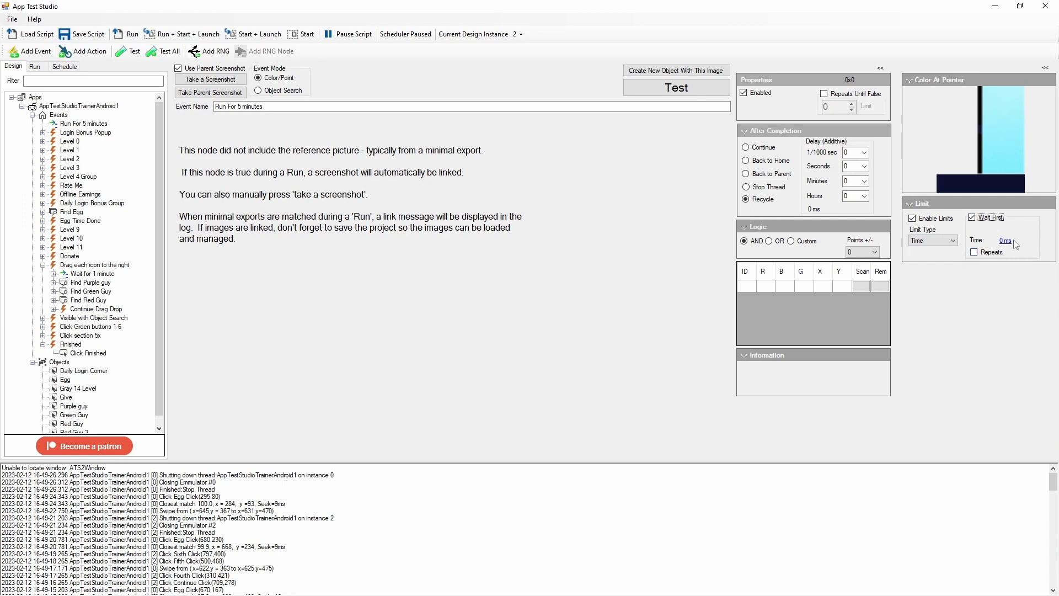
- Set the event's limit time to 10 minutes and save it
click(1005, 242)
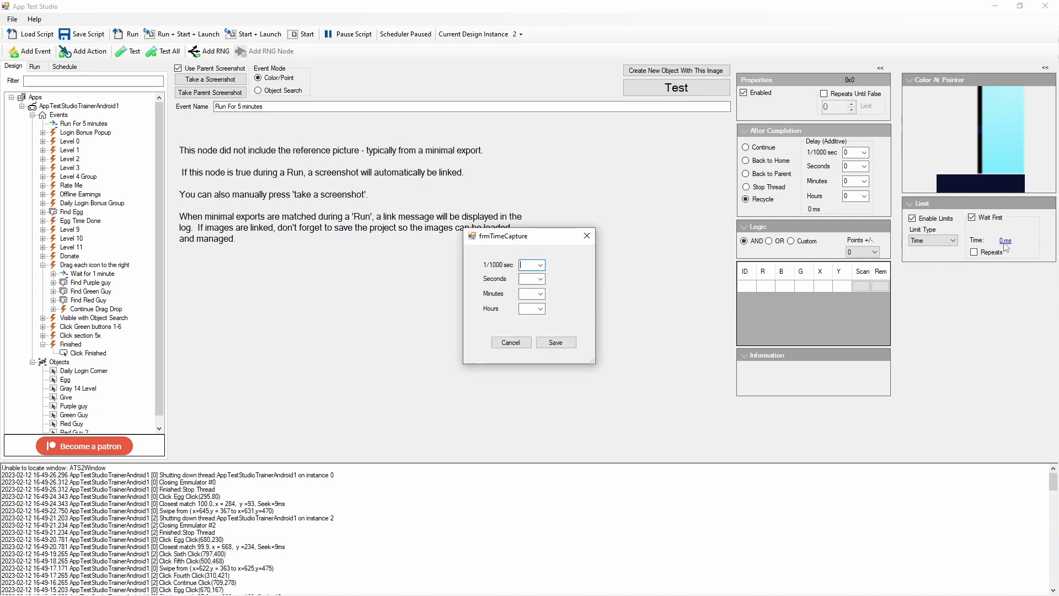
click(541, 293)
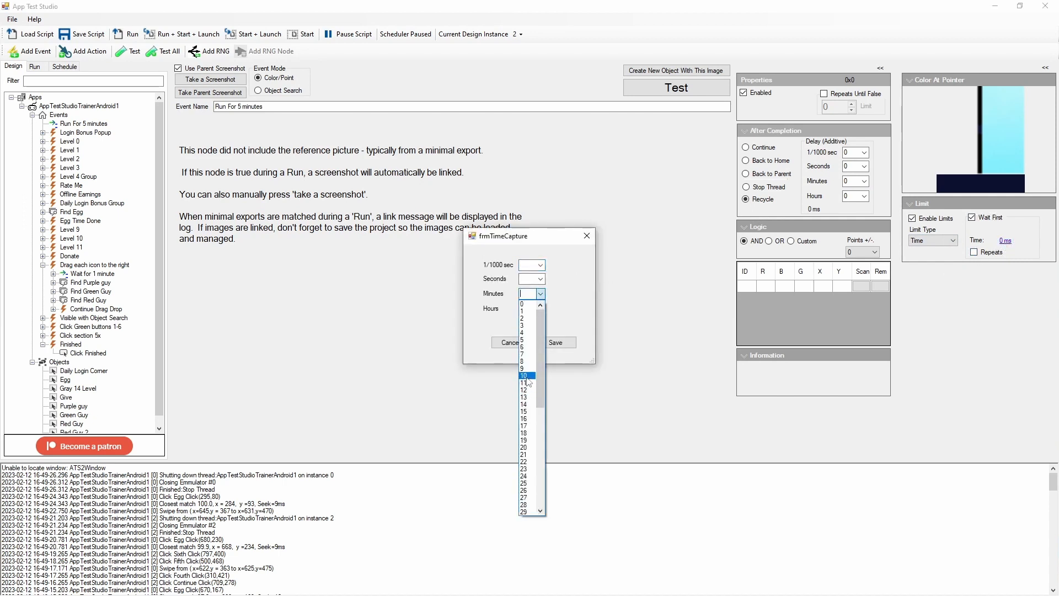
click(527, 378)
click(555, 343)
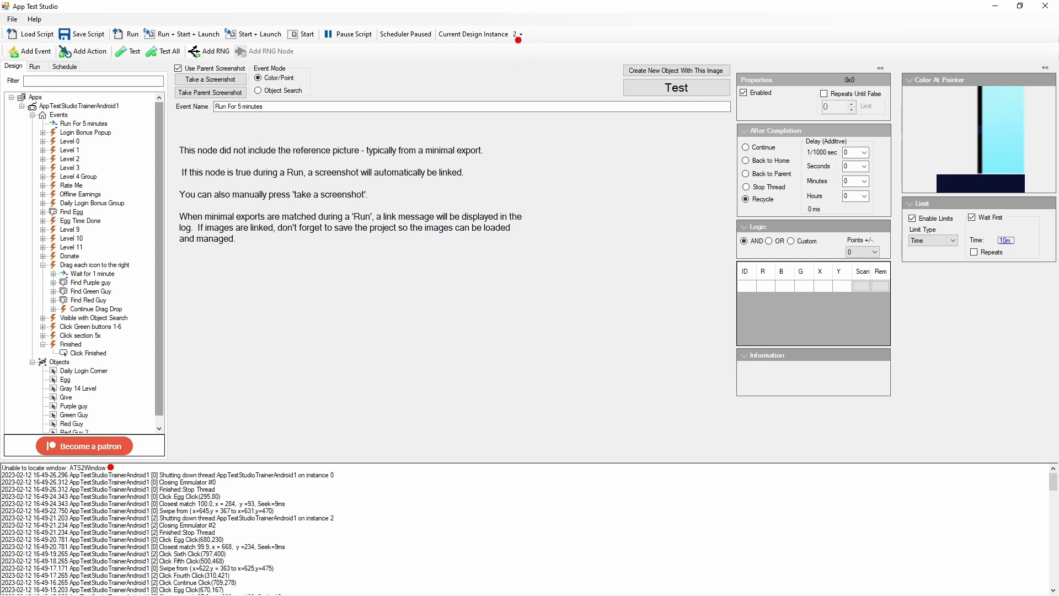
- Set the current design instance to 0 and launch its emulator to capture a reference screenshot for the event
click(522, 37)
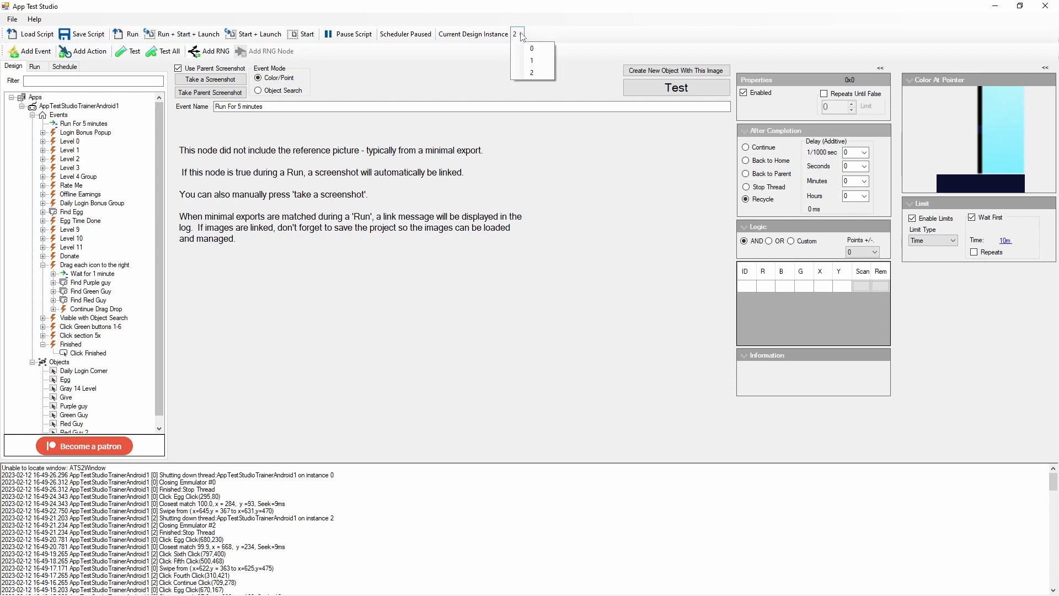
click(532, 45)
key(alt)
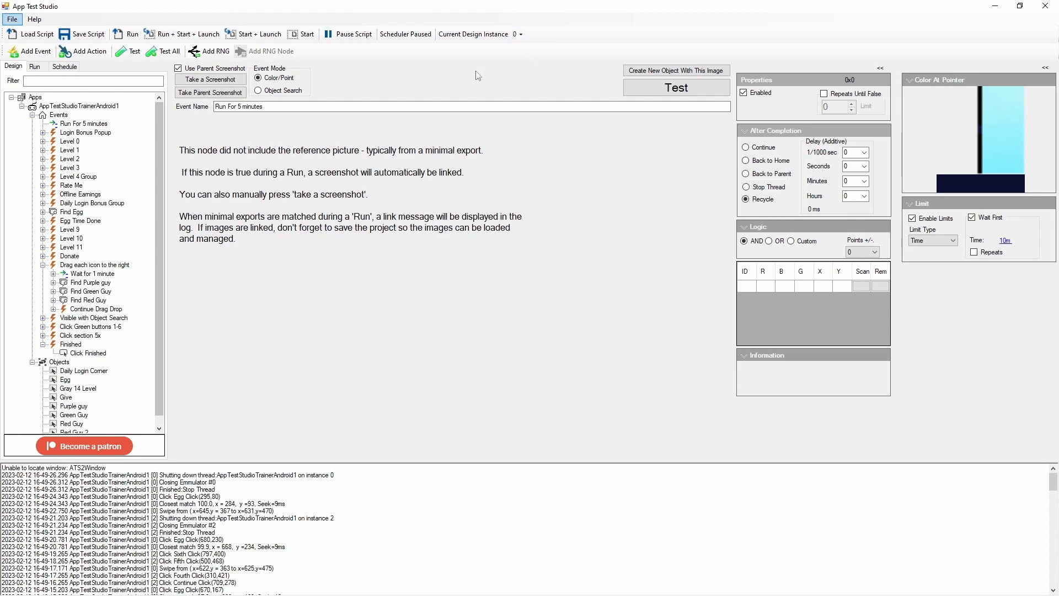
click(302, 35)
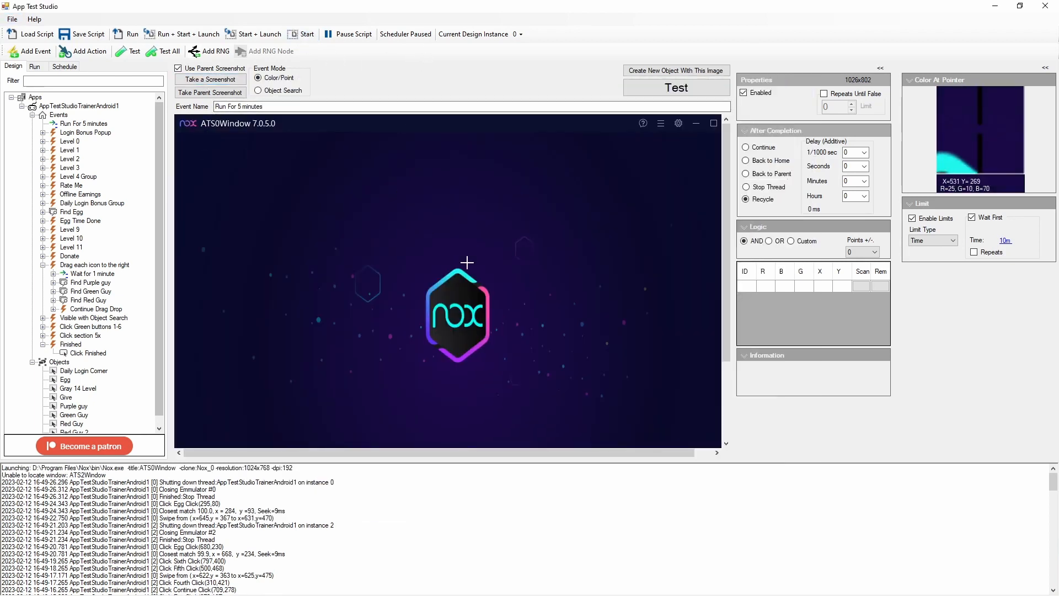
- Set the Run For 5 minutes event to Stop Thread after completion and save the script
click(90, 125)
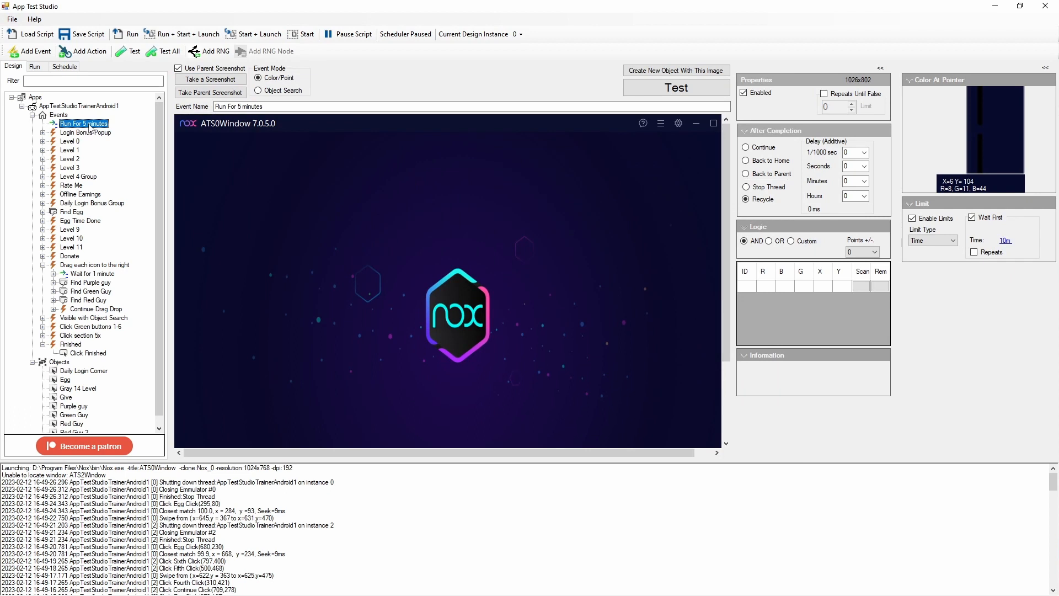
click(750, 187)
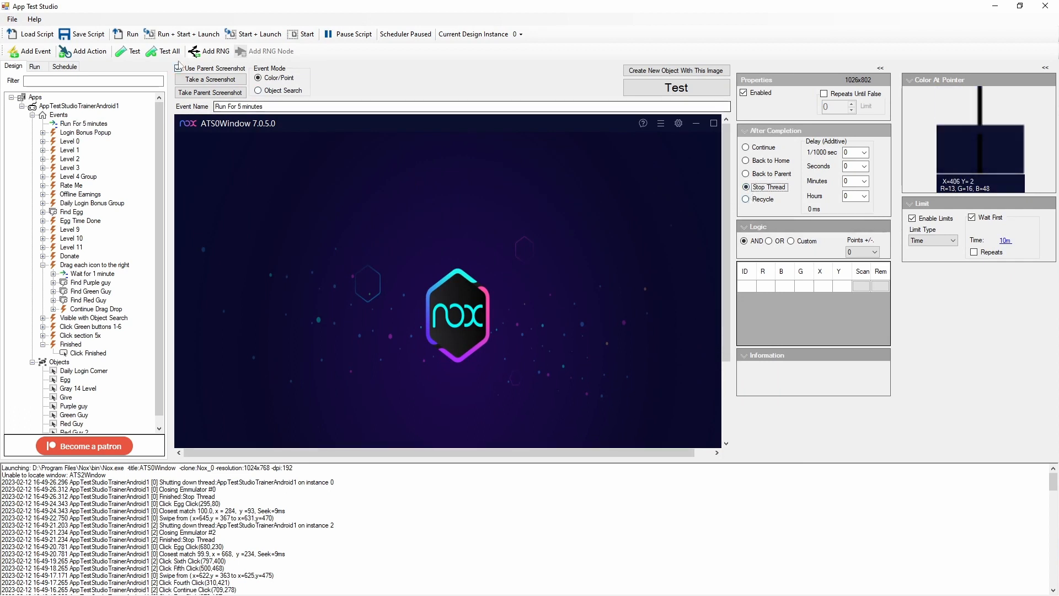
click(179, 67)
click(82, 34)
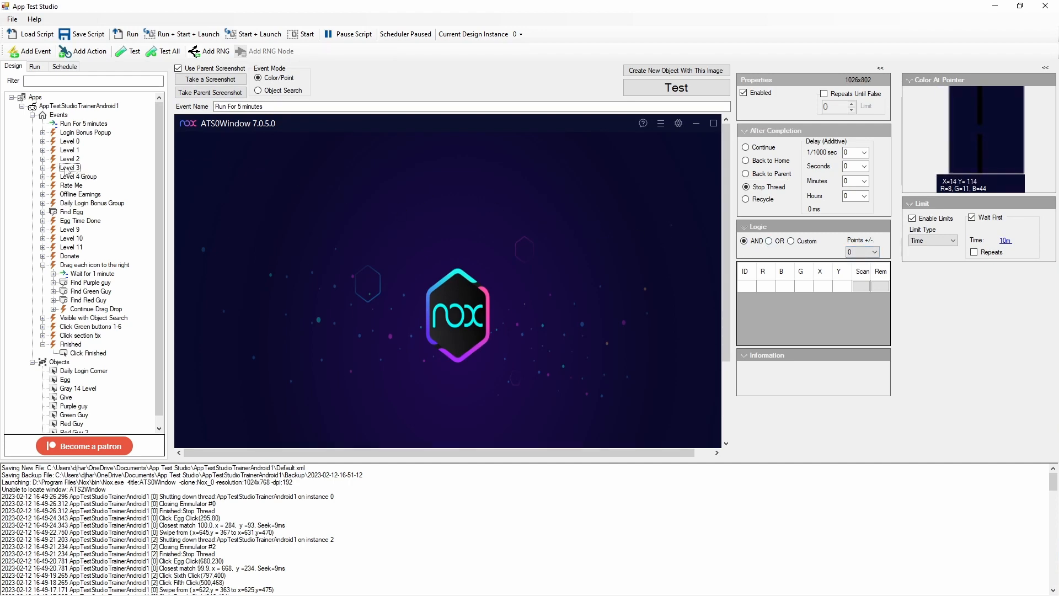
- Examine the color points and AND logic of the Level 3, Click section 5x and Click Green buttons 1-6 events
click(69, 168)
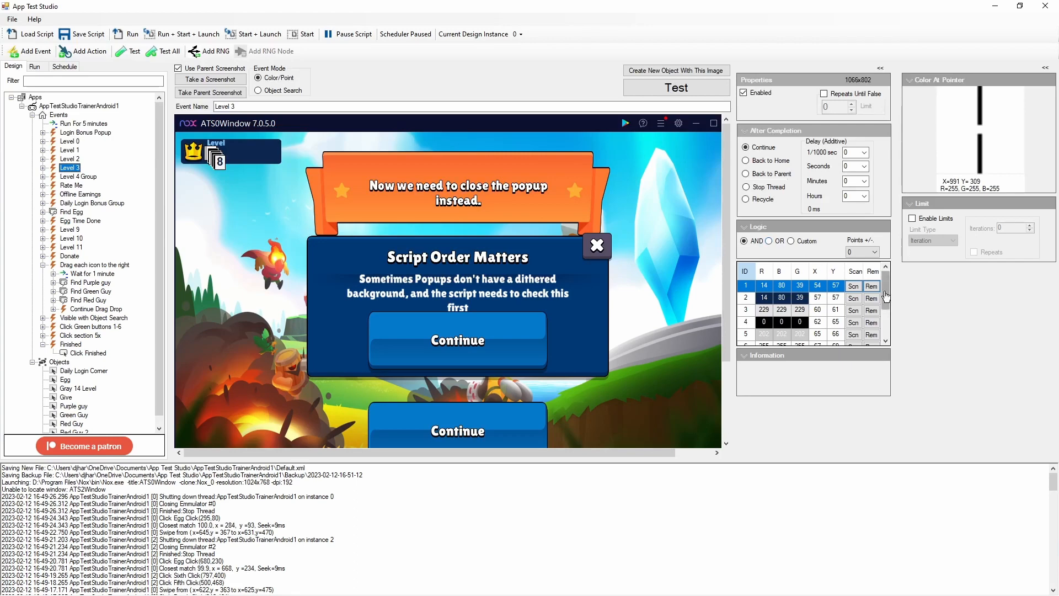
drag(885, 293, 887, 343)
scroll(60, 348, down, 1)
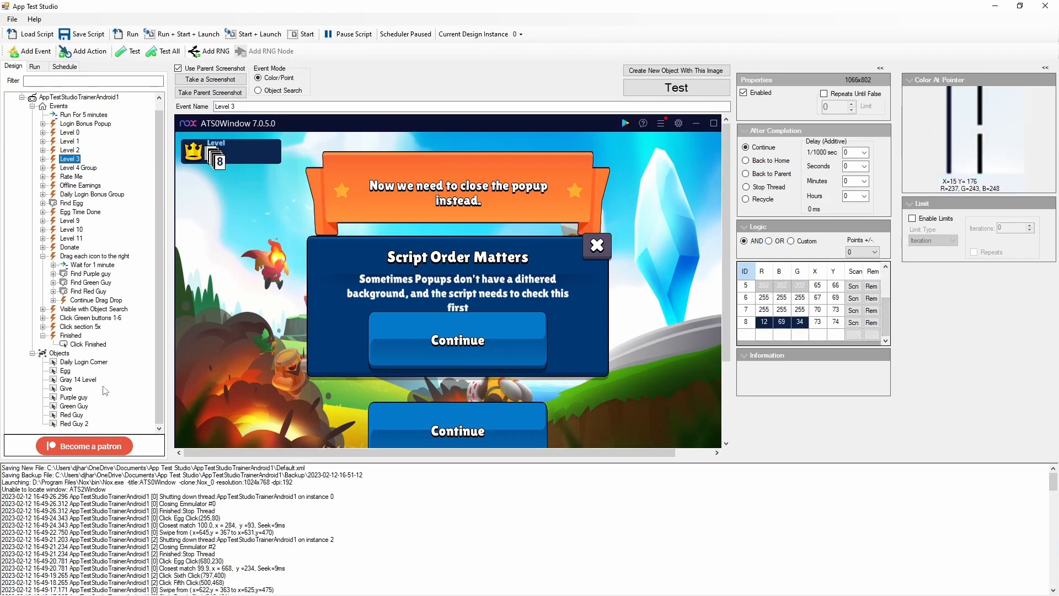
click(62, 329)
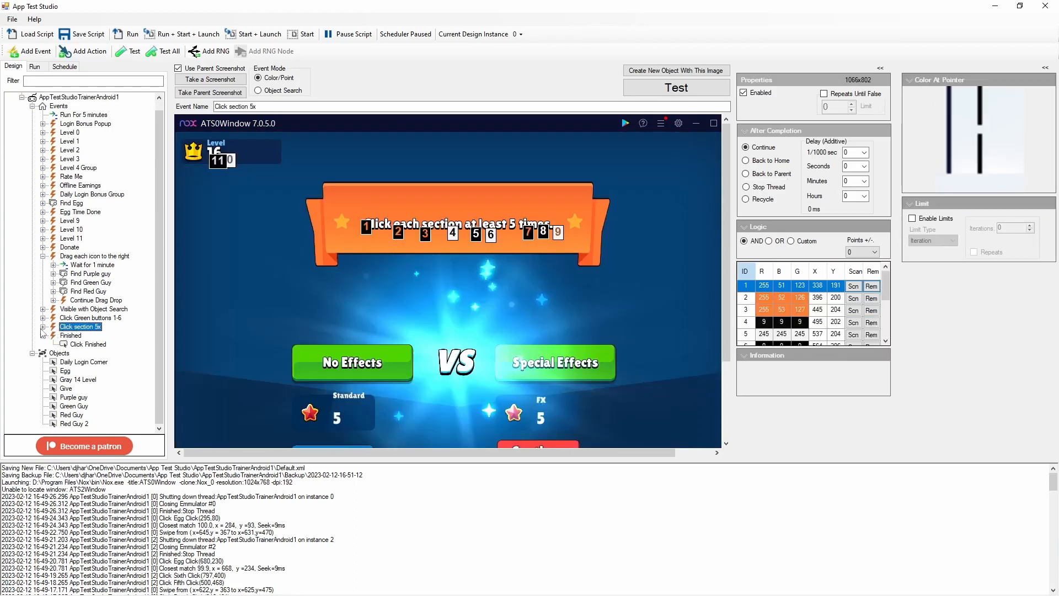
click(72, 318)
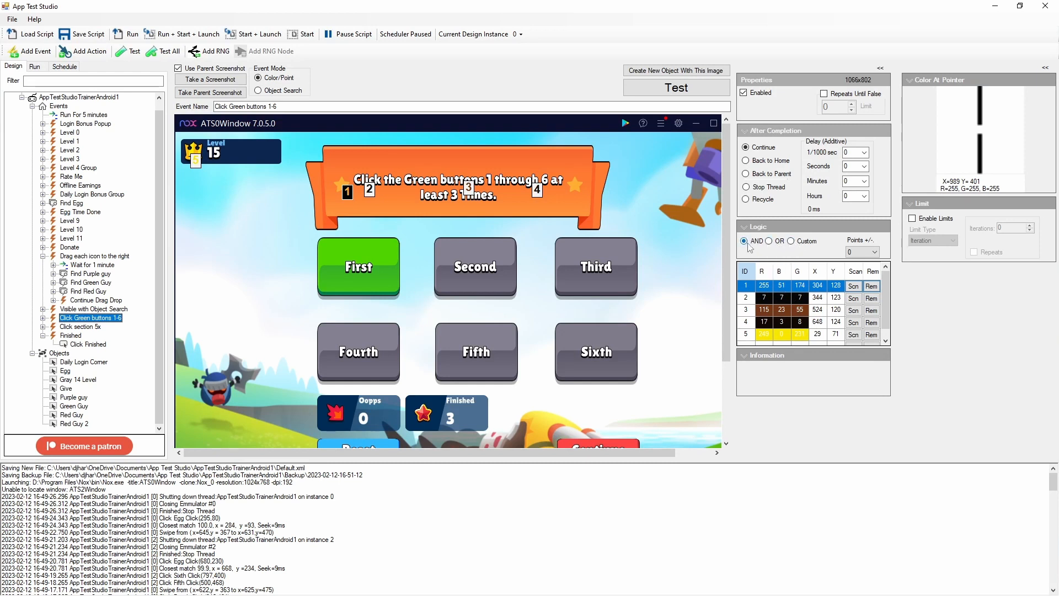
click(788, 304)
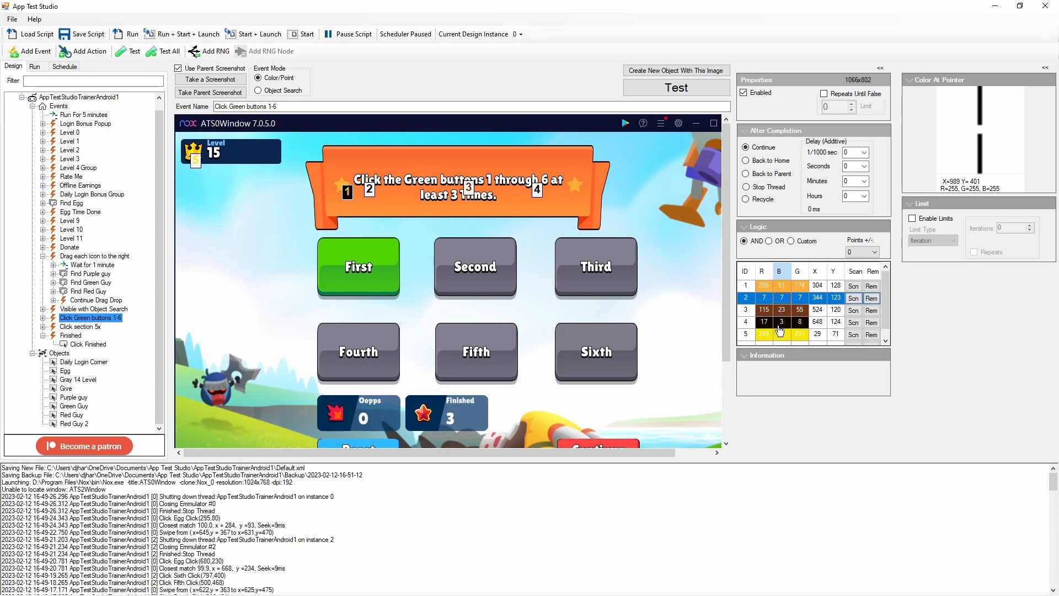
click(779, 334)
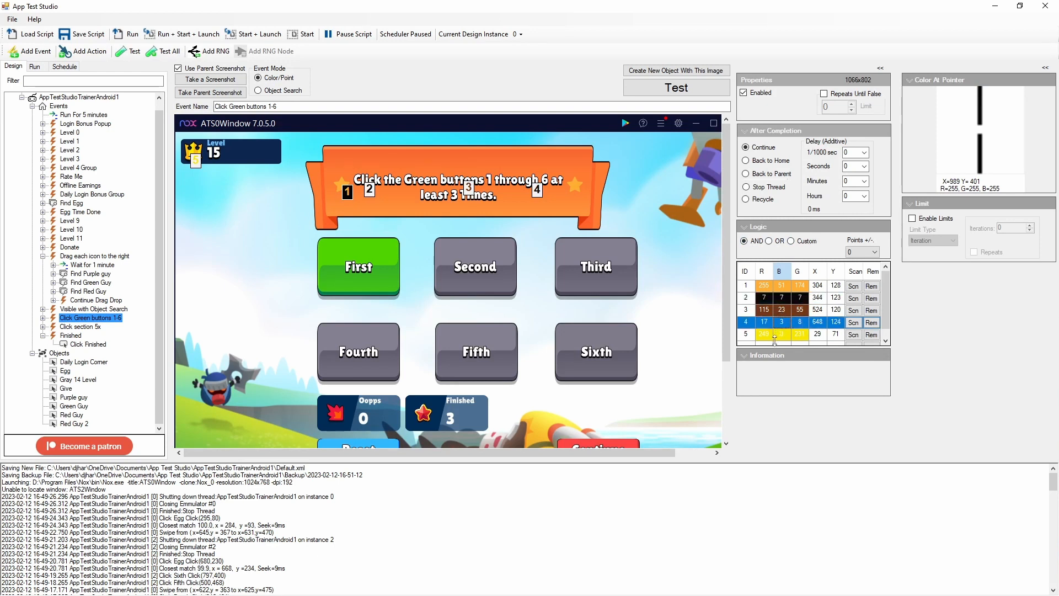
- Switch the Click Green buttons 1-6 event to custom logic, set it to (1 AND 2) OR 3 OR 4 OR 5 and validate it
click(770, 241)
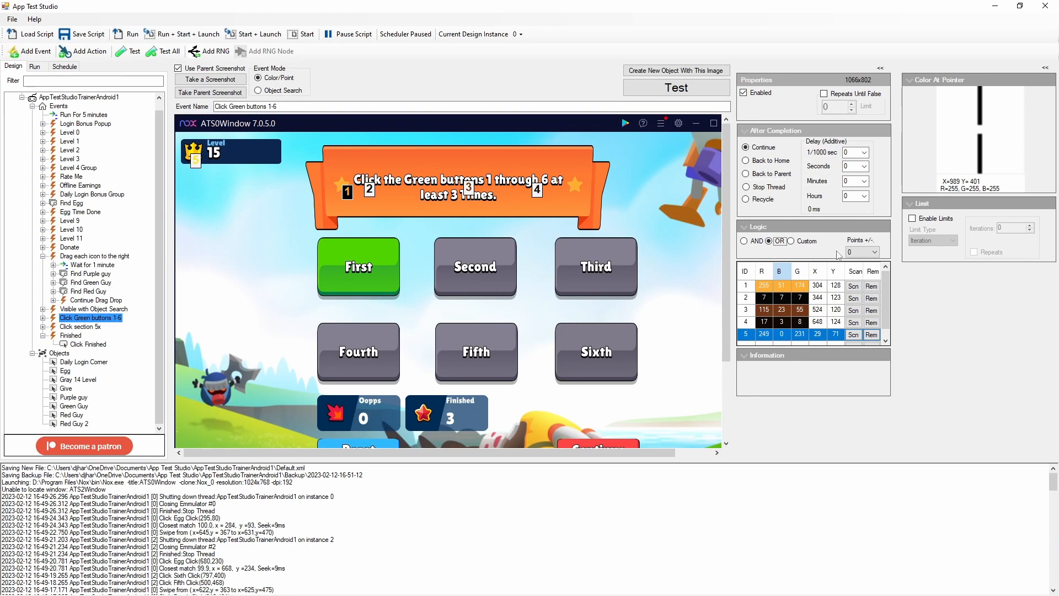
click(803, 243)
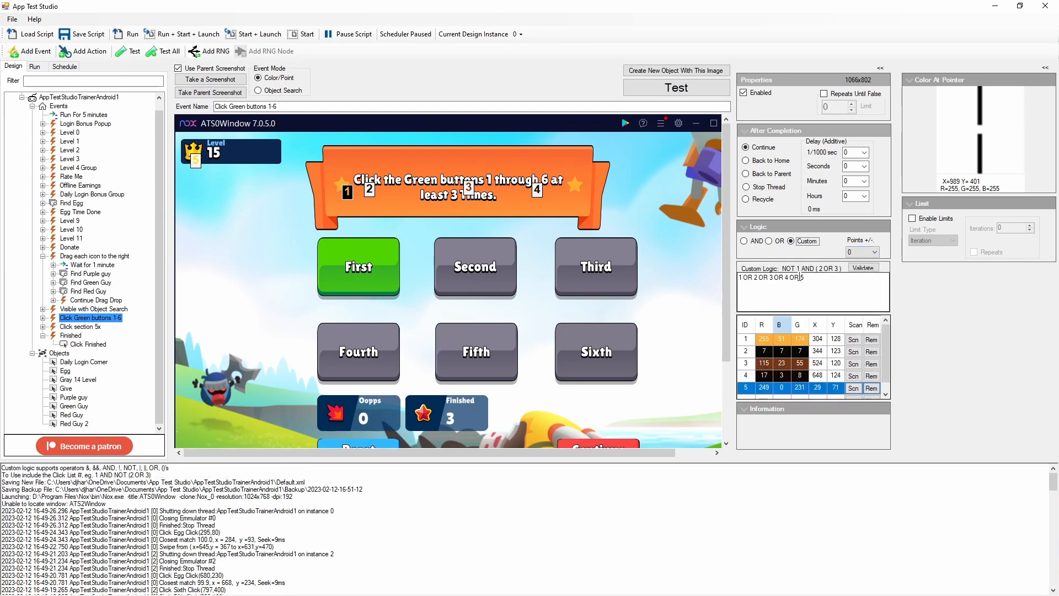
click(751, 277)
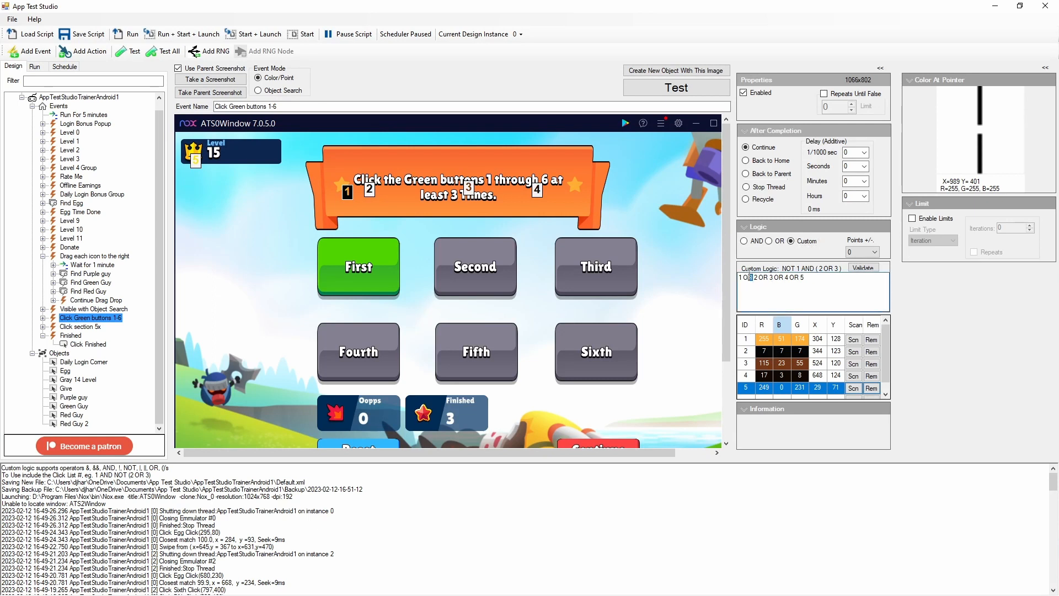
double_click(749, 278)
text(AND)
text(()
text())
click(862, 268)
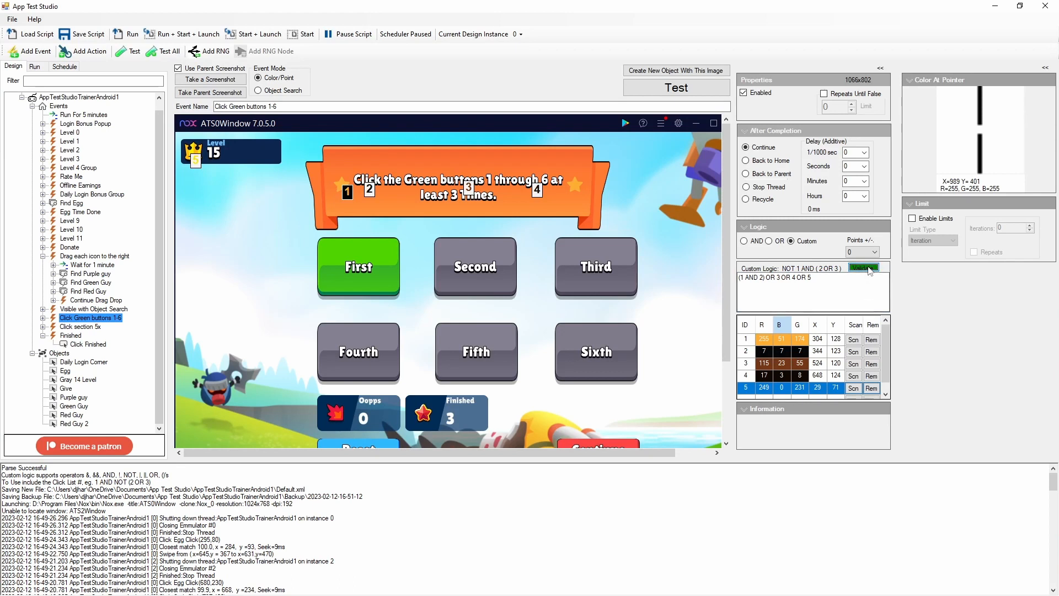
- Try validating the custom logic with a stray x at its end and review the parser's messages in the log
click(850, 276)
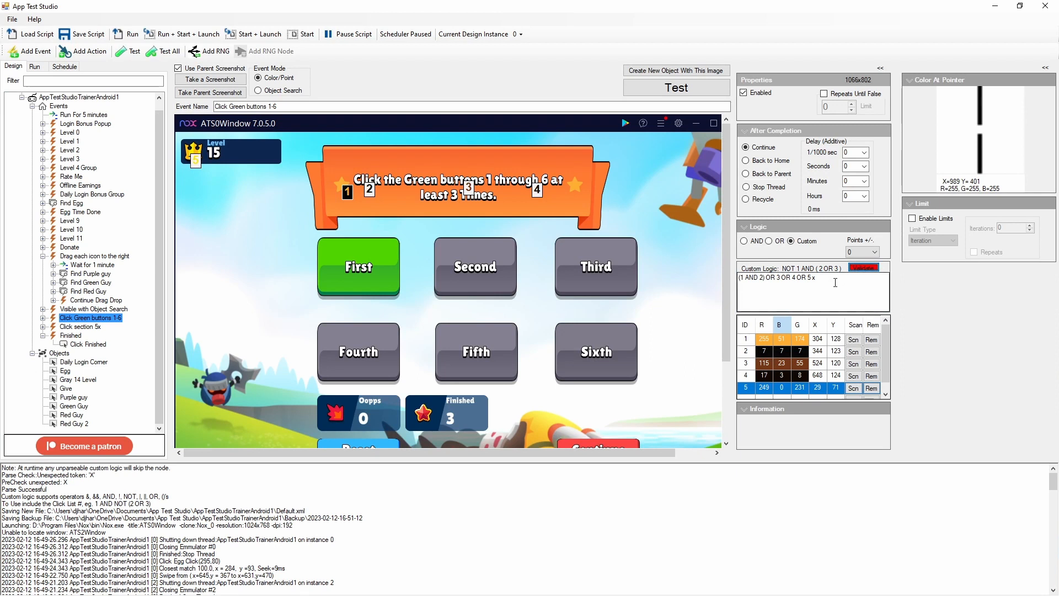
key(ctrl+a)
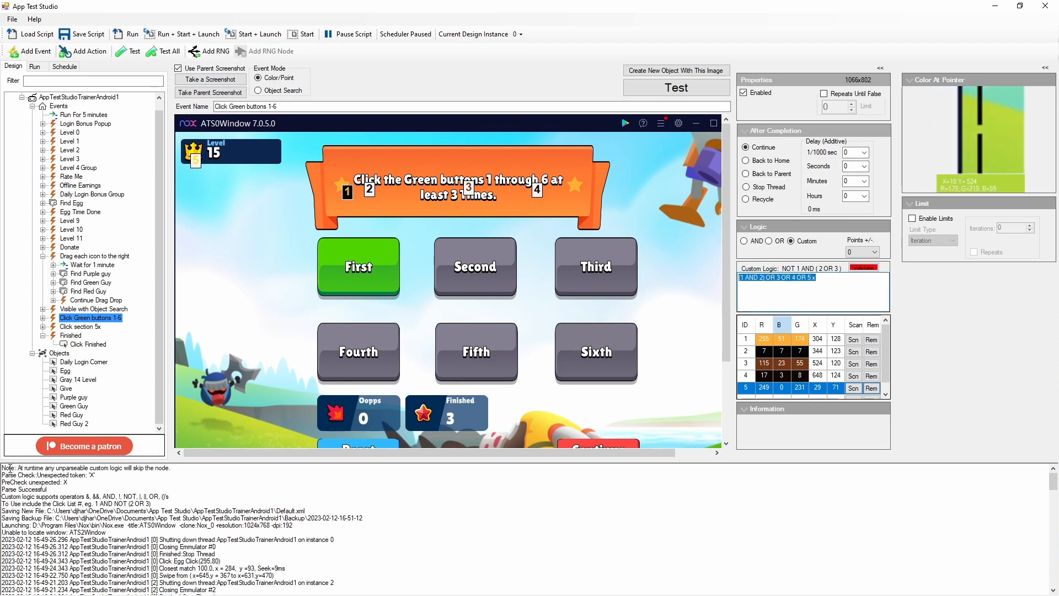
drag(3, 468, 178, 469)
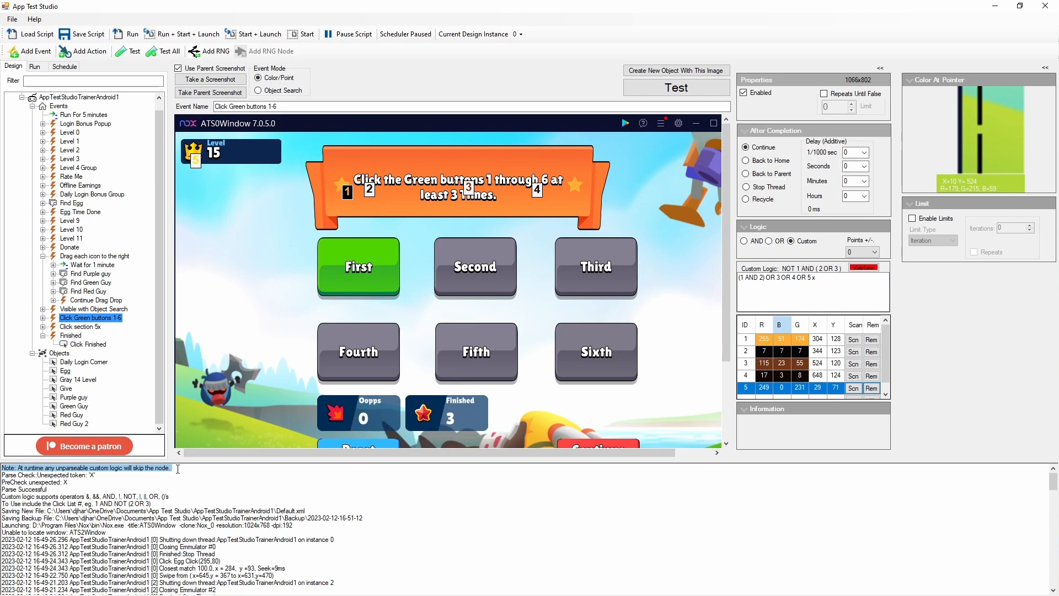
double_click(91, 477)
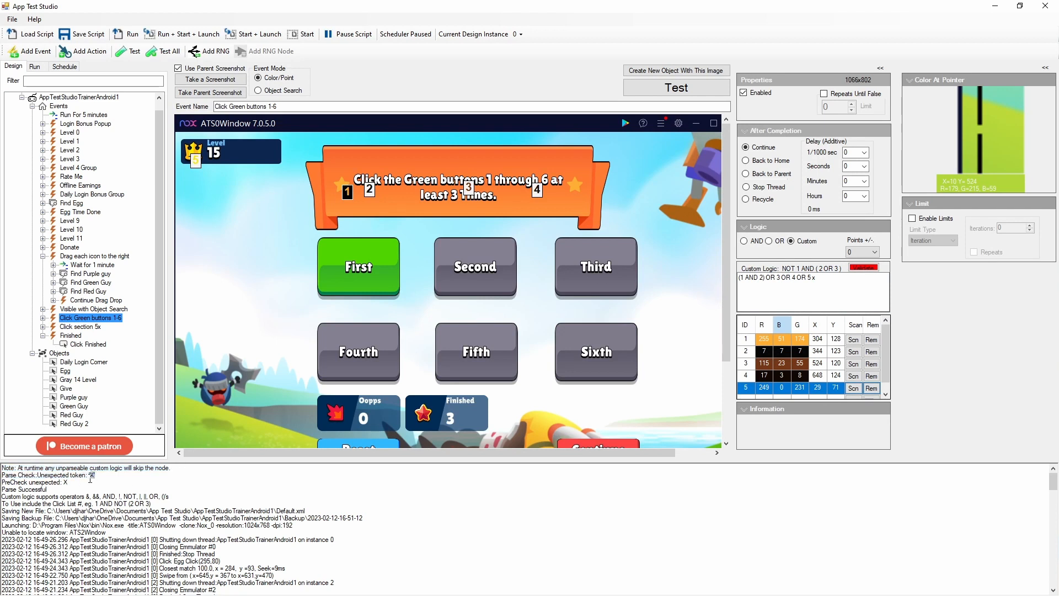
drag(90, 480, 87, 478)
- Remove the stray x from the end of the custom logic and validate the expression again
click(833, 279)
key(BackSpace)
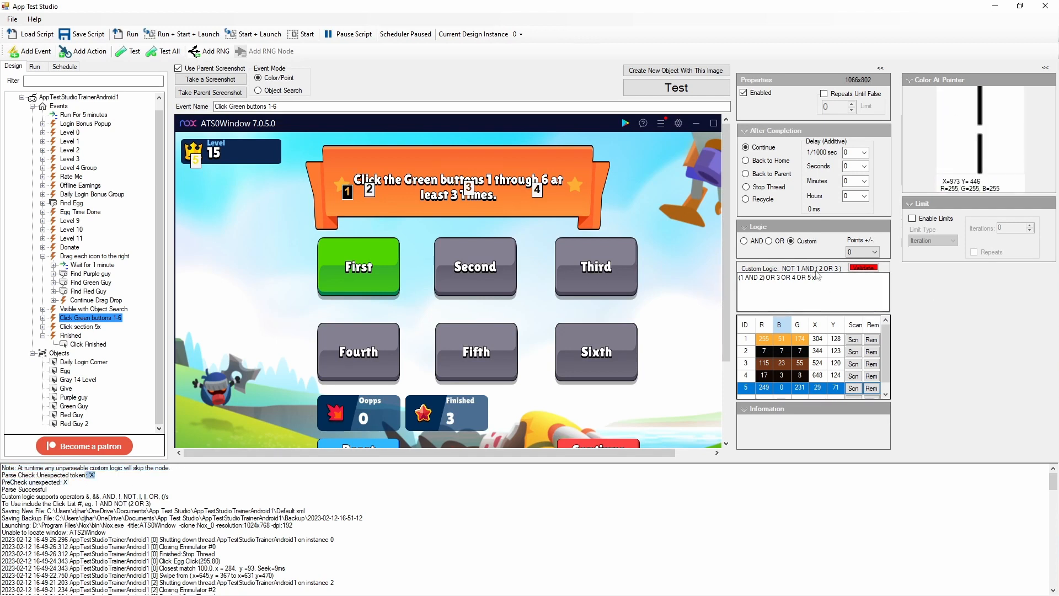
click(863, 267)
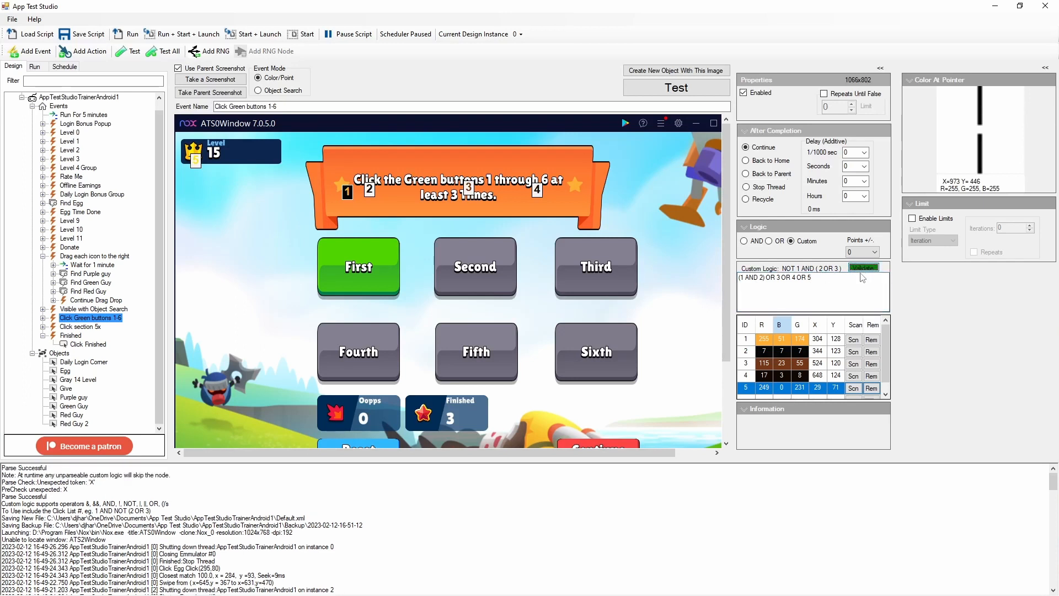
- Try && in place of AND between points 1 and 2 and validate the custom logic
click(760, 277)
key(ctrl+shift+Left)
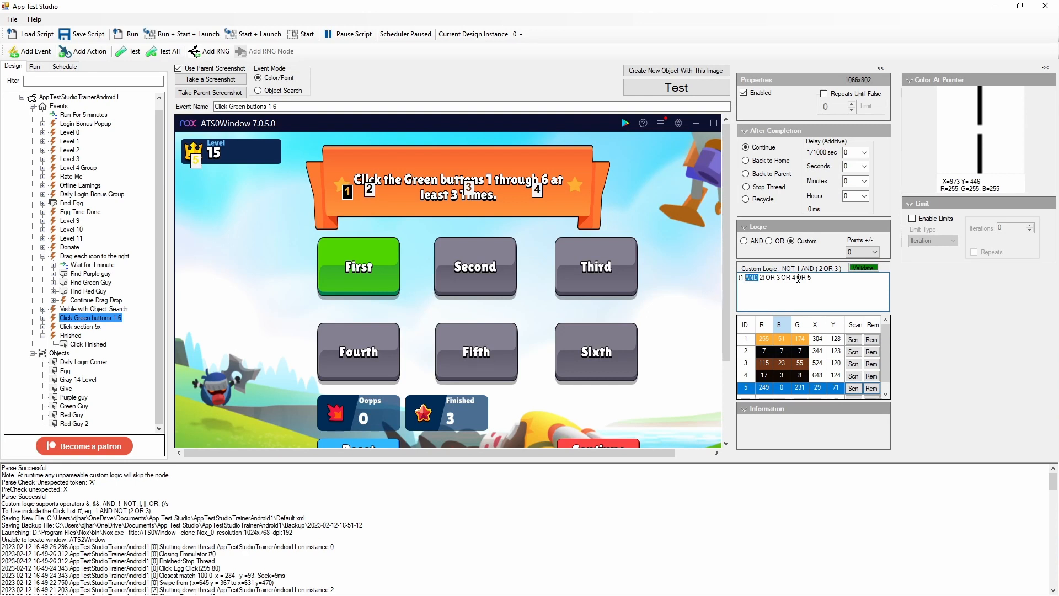
text(&&)
click(864, 268)
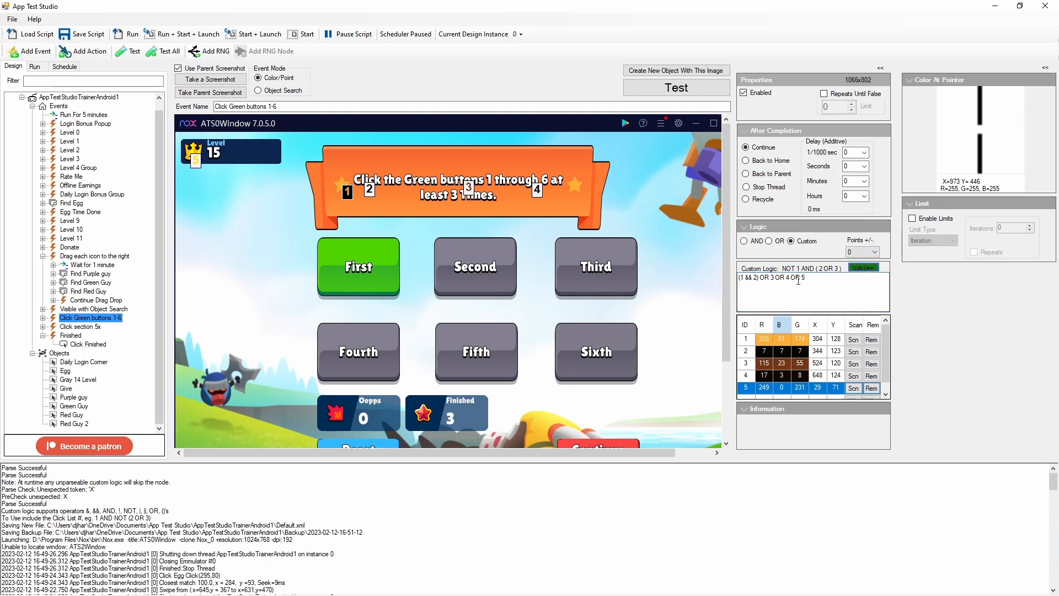
- Change the operator between points 1 and 2 to a single & and validate the custom logic
drag(752, 275, 743, 278)
text(&)
click(860, 270)
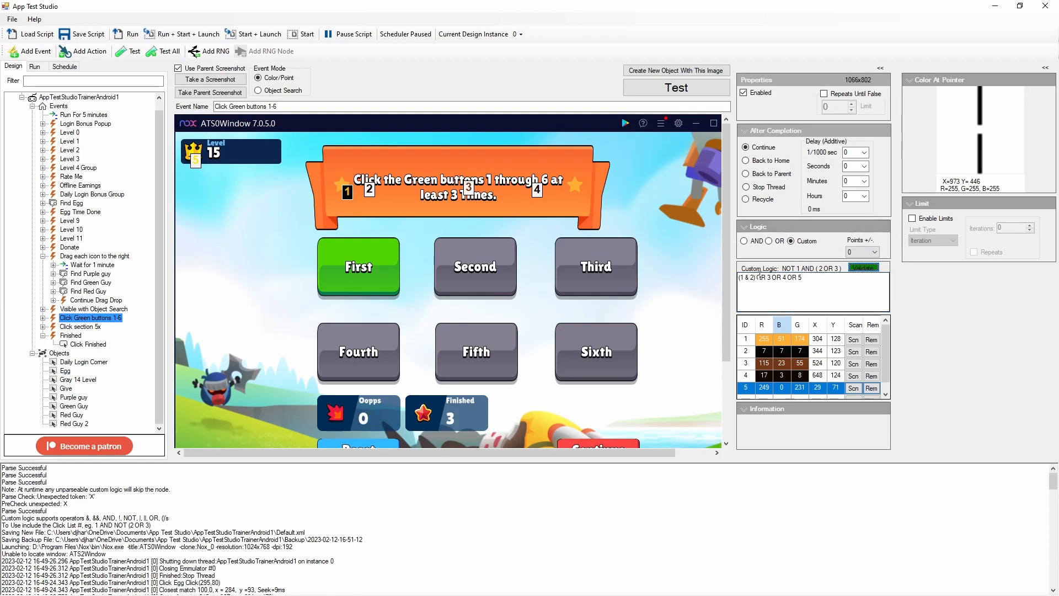
- Change the custom logic to (1 & 2) || 3 OR 4 OR (! 5) and validate it
drag(767, 278, 759, 279)
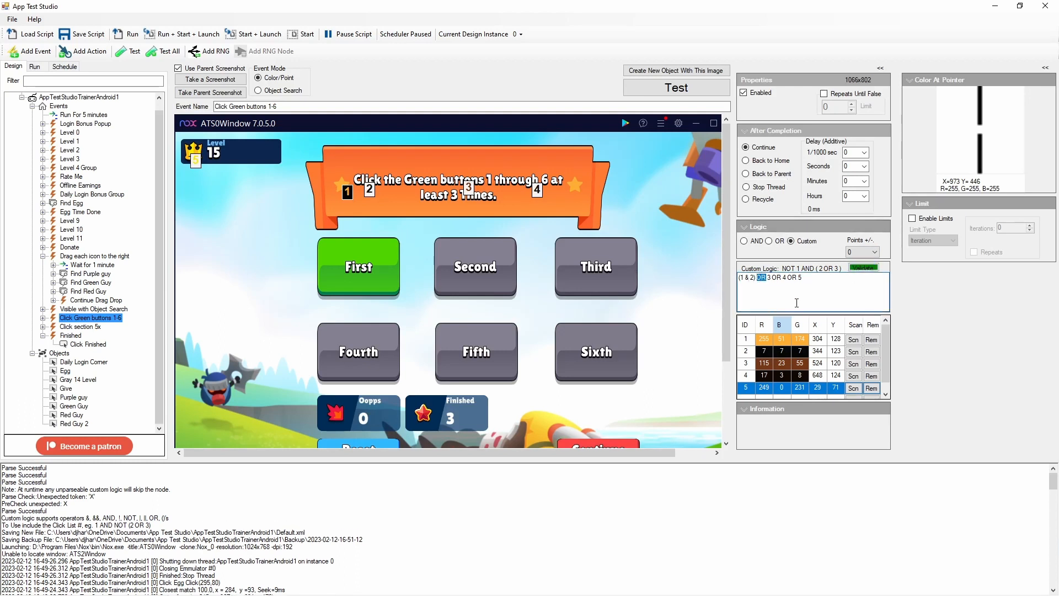
text(OR)
key(BackSpace)
key(BackSpace)
key(BackSpace)
text(|NOT)
key(ctrl+shift+Left)
text(!)
click(862, 268)
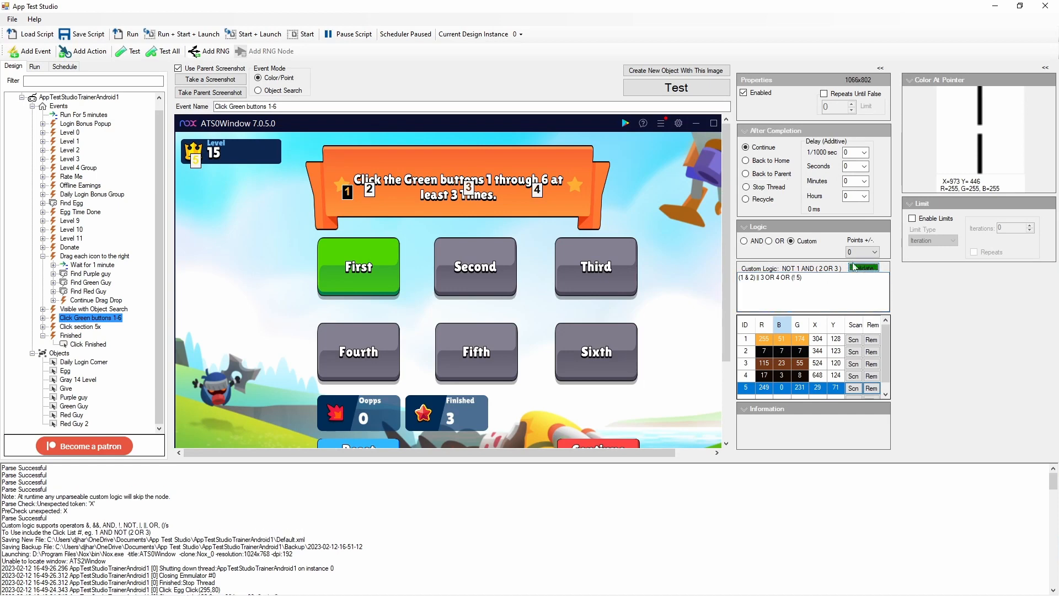
- Test the event, compare each color point's status with the evaluated logic expression, and close the test result
click(675, 89)
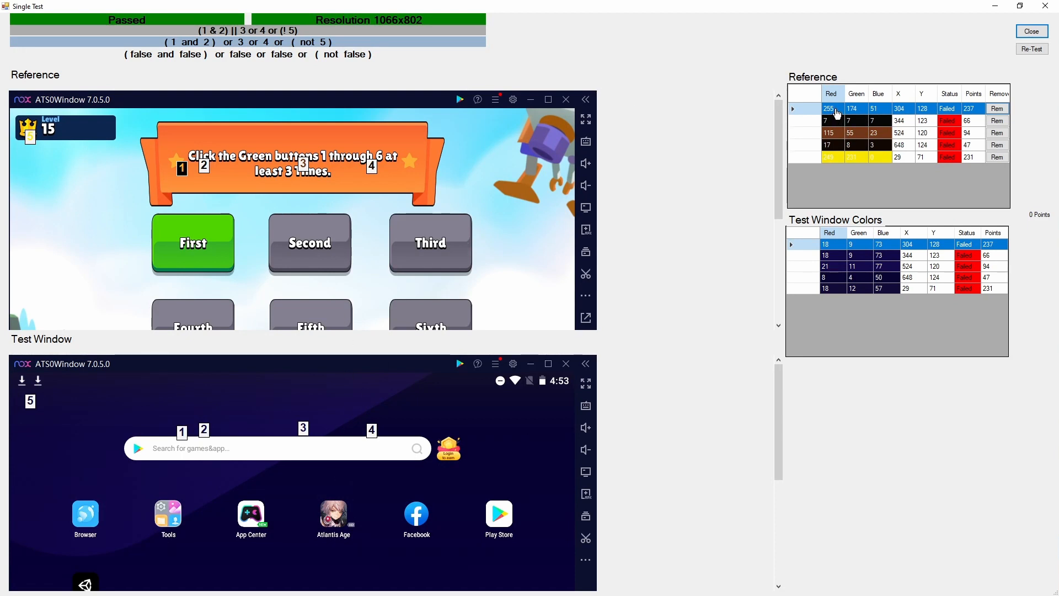
click(949, 111)
click(952, 121)
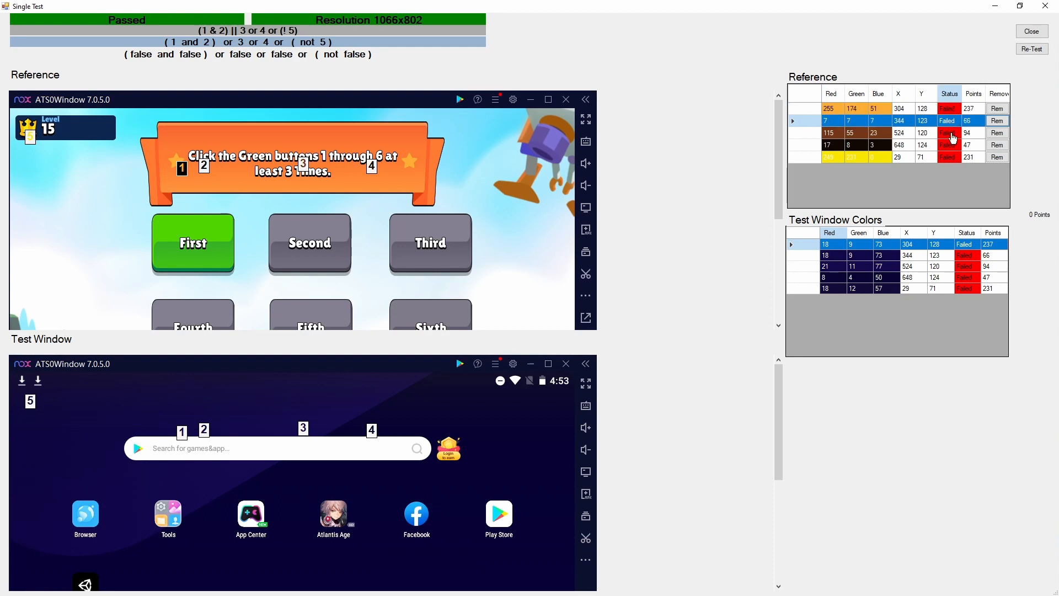
click(954, 139)
click(952, 157)
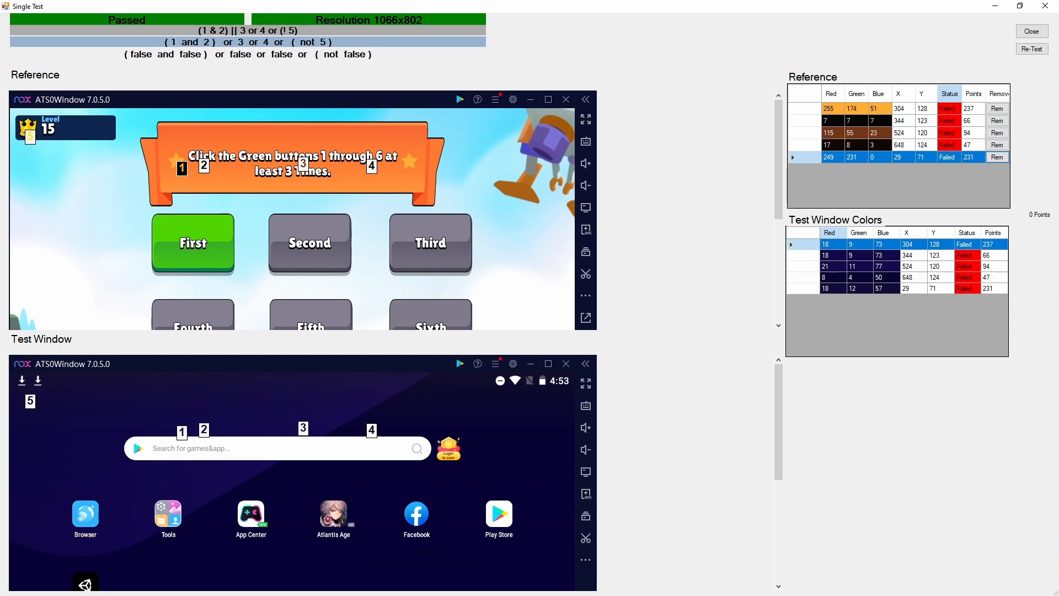
drag(160, 42, 337, 42)
drag(301, 53, 117, 55)
click(421, 57)
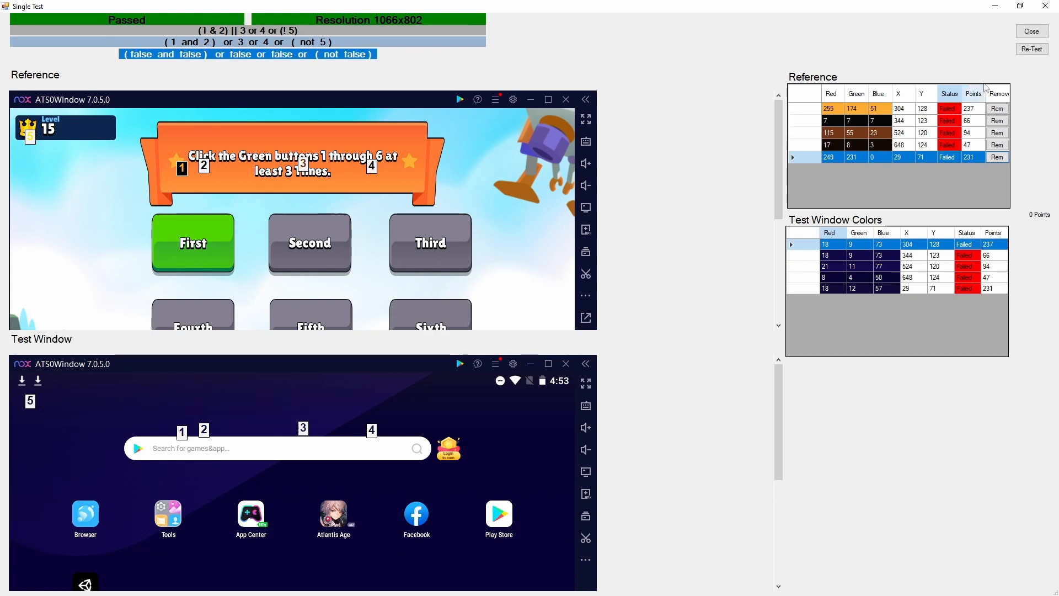
click(1037, 33)
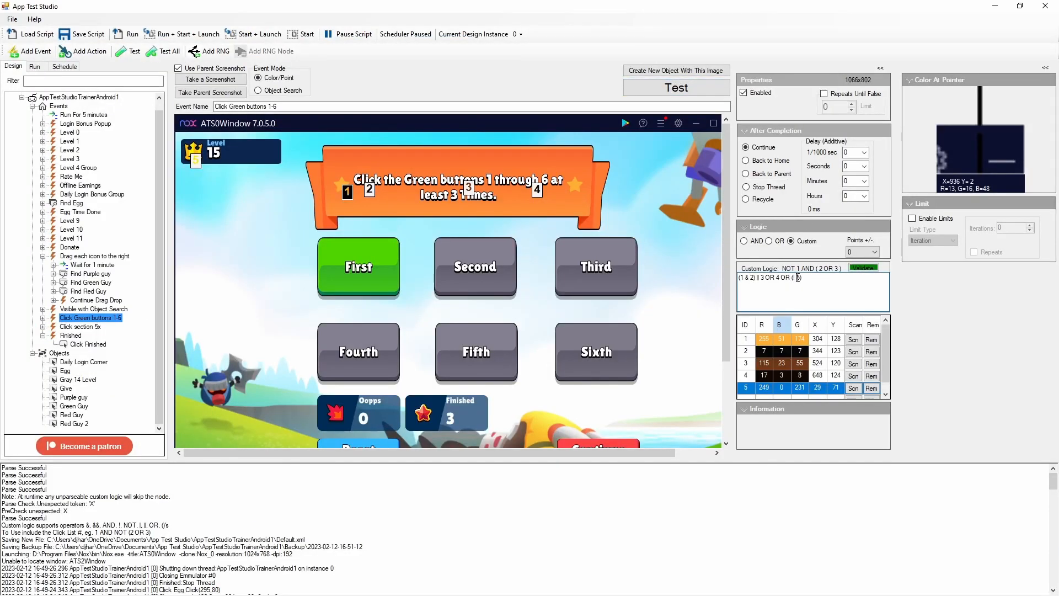
- Remove the ! negation from point 5, validate the custom logic and test the event again
key(BackSpace)
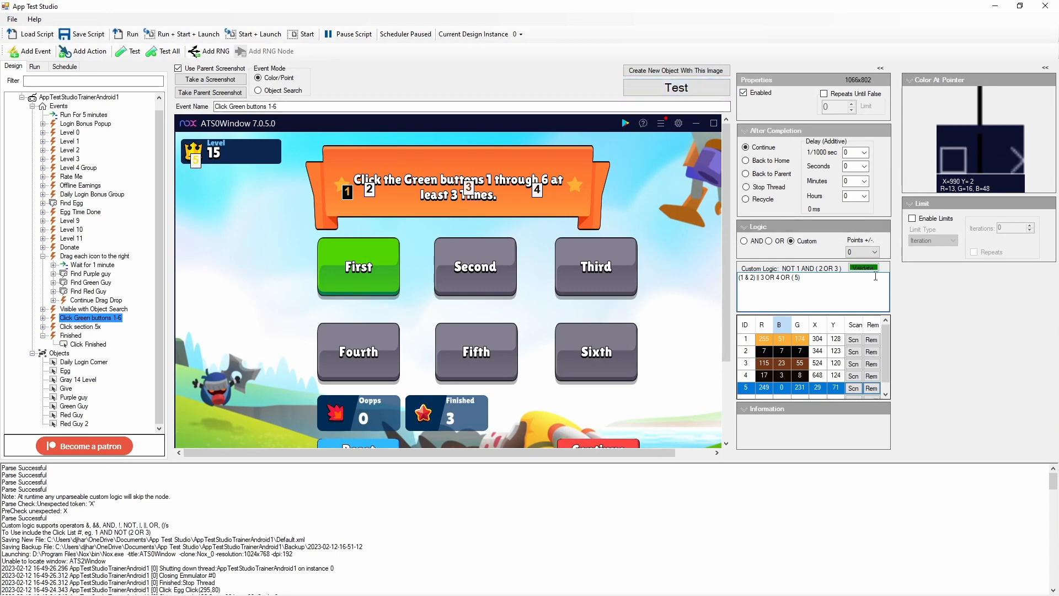
click(870, 268)
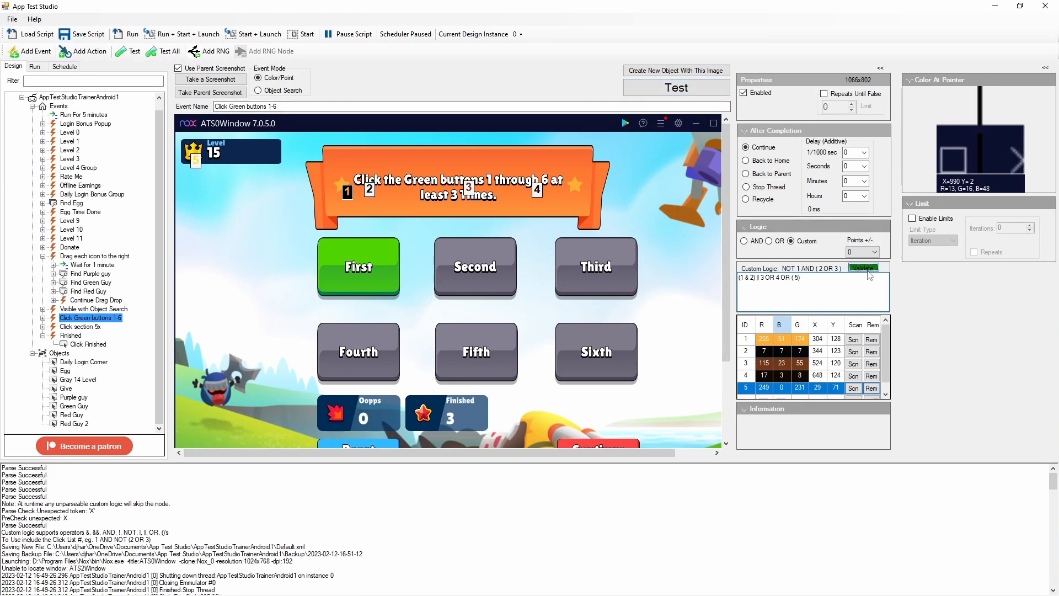
click(677, 87)
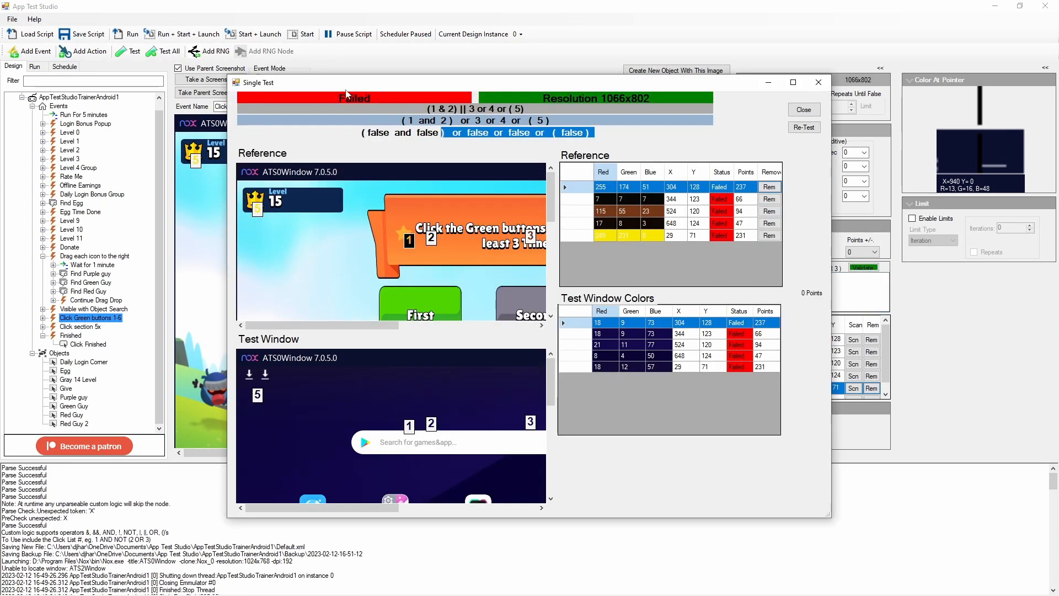
- Examine how each part of the logic without the negation evaluates, and close the test result
drag(360, 132, 450, 134)
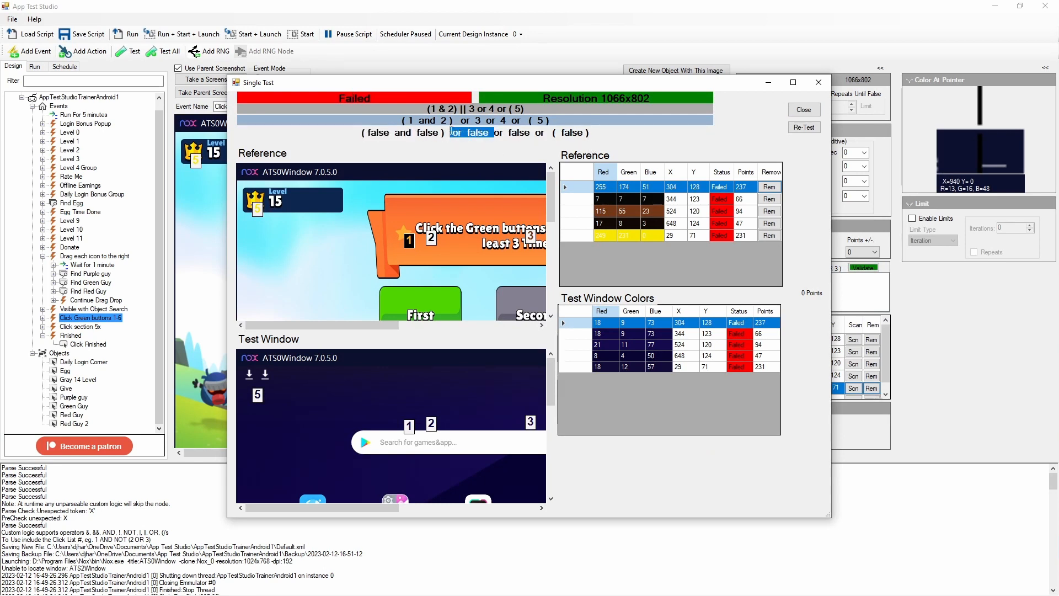
drag(535, 134, 493, 134)
click(595, 132)
drag(594, 132, 512, 132)
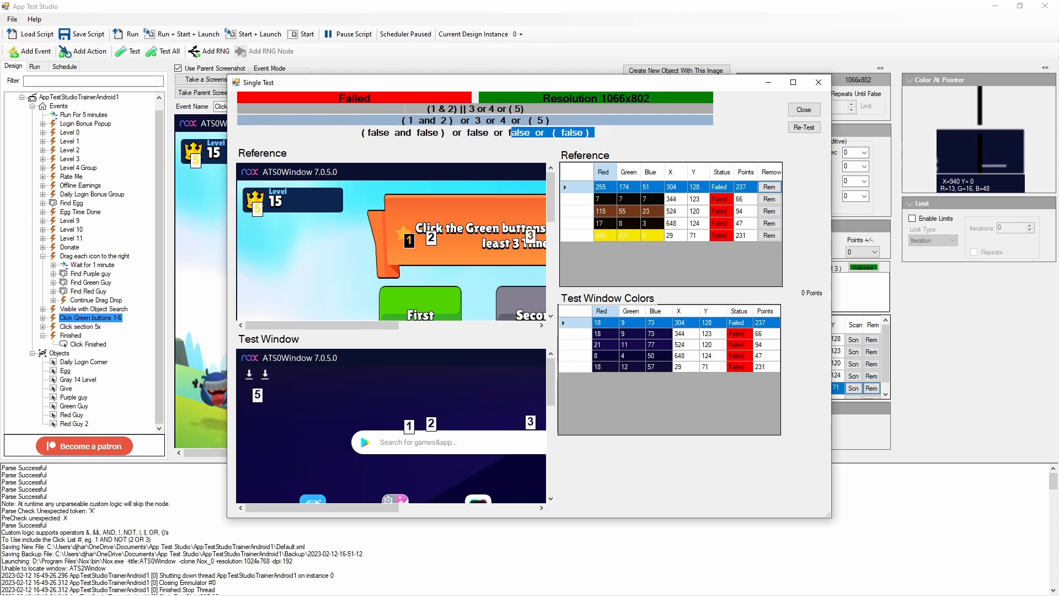
click(807, 109)
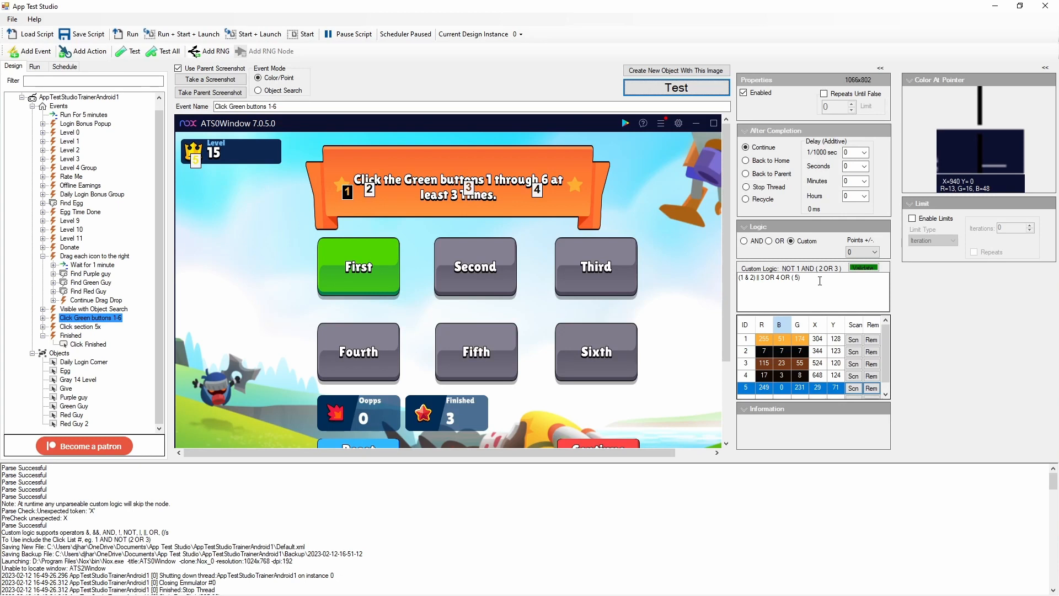
- Check the supported operators in the log, append and (1 and 5) to the custom logic, and test the event
click(170, 534)
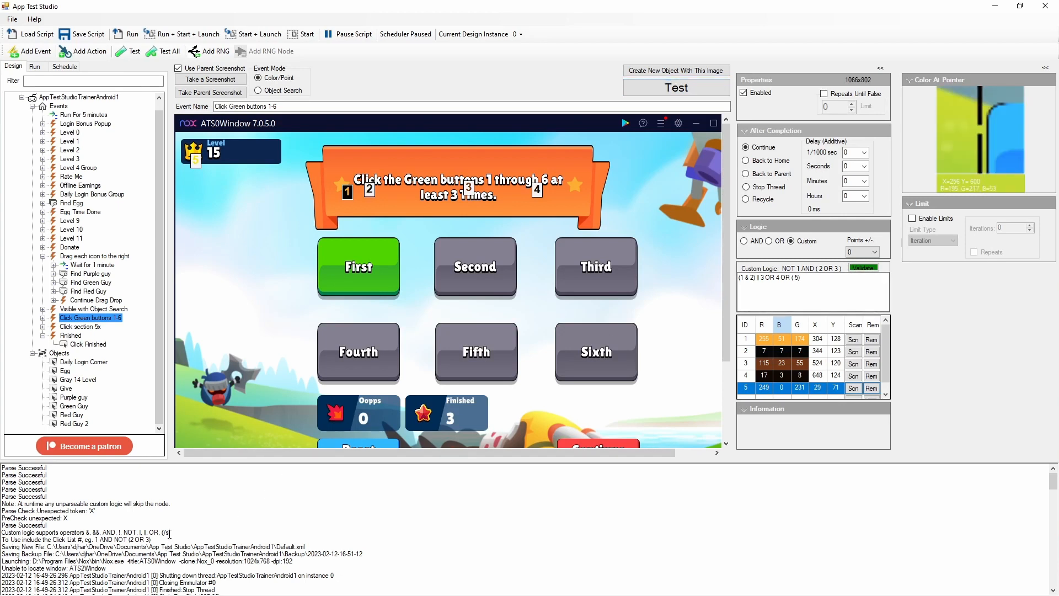
click(819, 279)
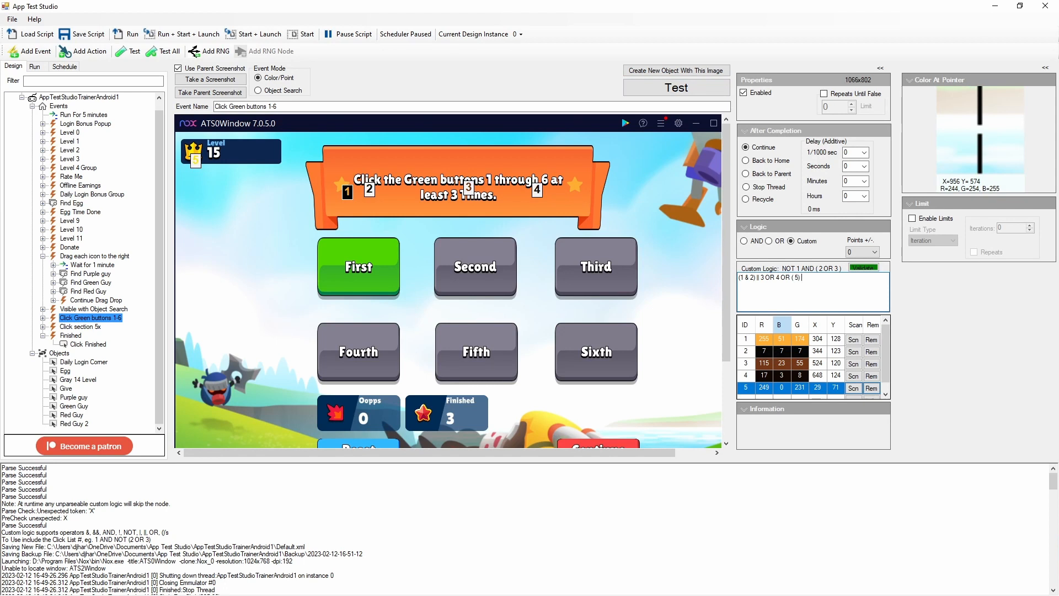
text(and (1 and 5)
click(674, 88)
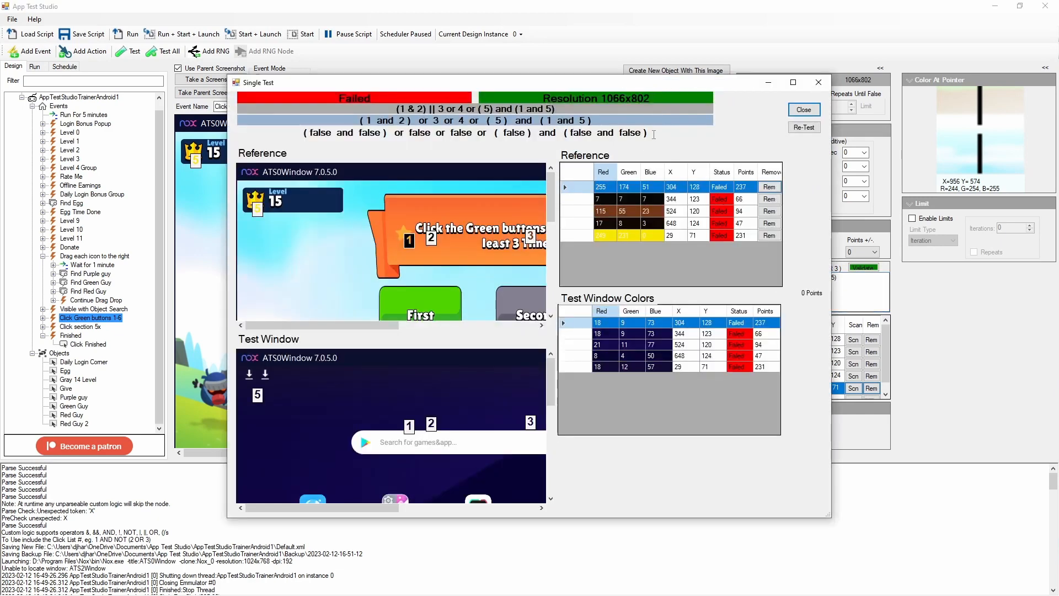
- Examine the evaluated expression including the added (1 and 5) condition, and close the test result
drag(654, 134, 539, 134)
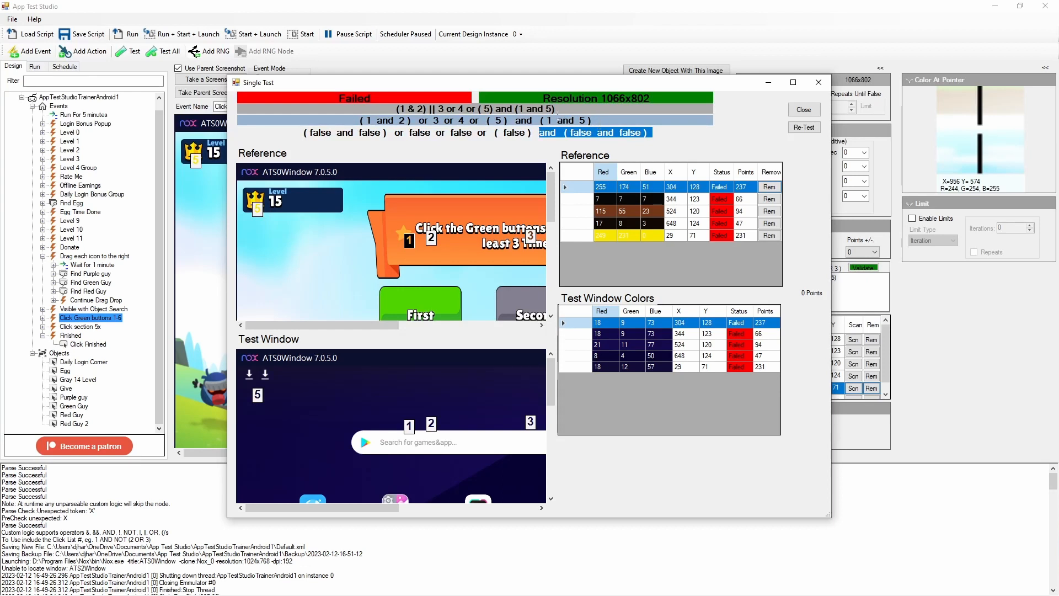
drag(356, 119, 745, 165)
click(597, 120)
click(285, 129)
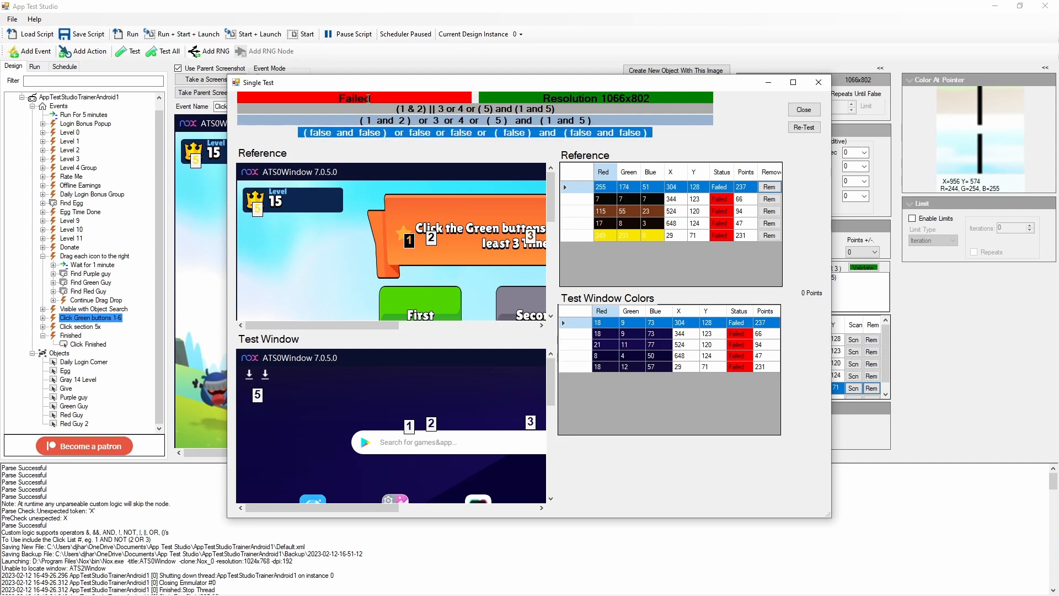
key(ctrl)
key(ctrl)
key(ctrl)
key(ctrl)
click(798, 109)
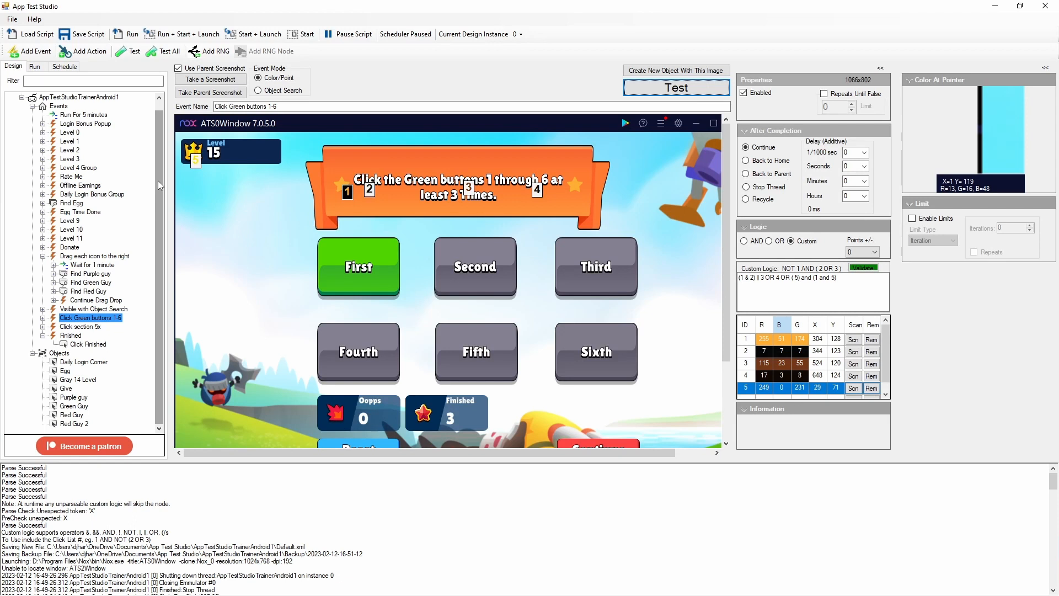
- Open the app-level settings of AppTestStudioTrainerAndroid1
click(63, 113)
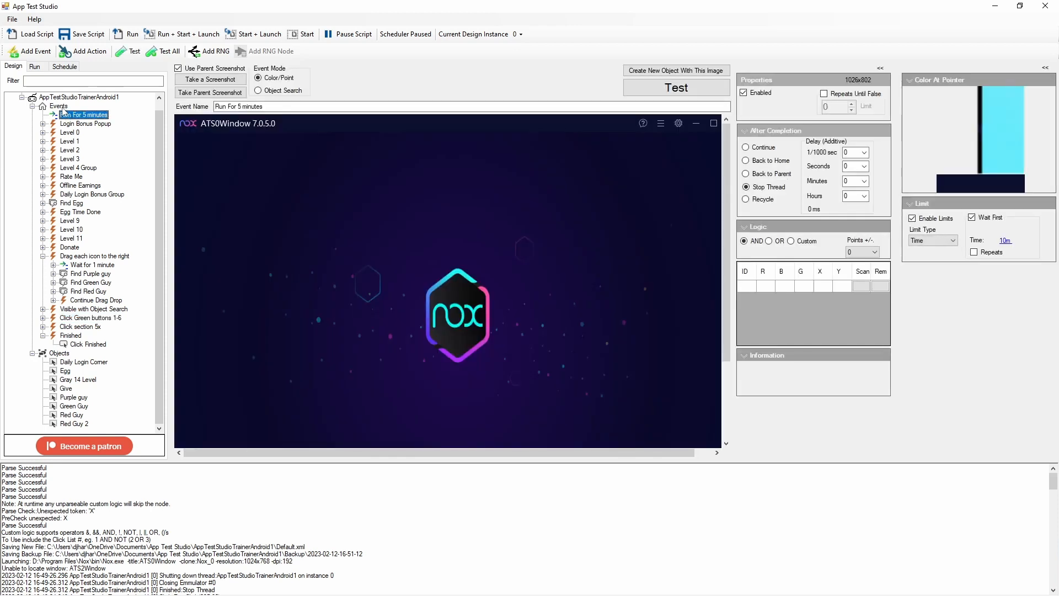
click(58, 106)
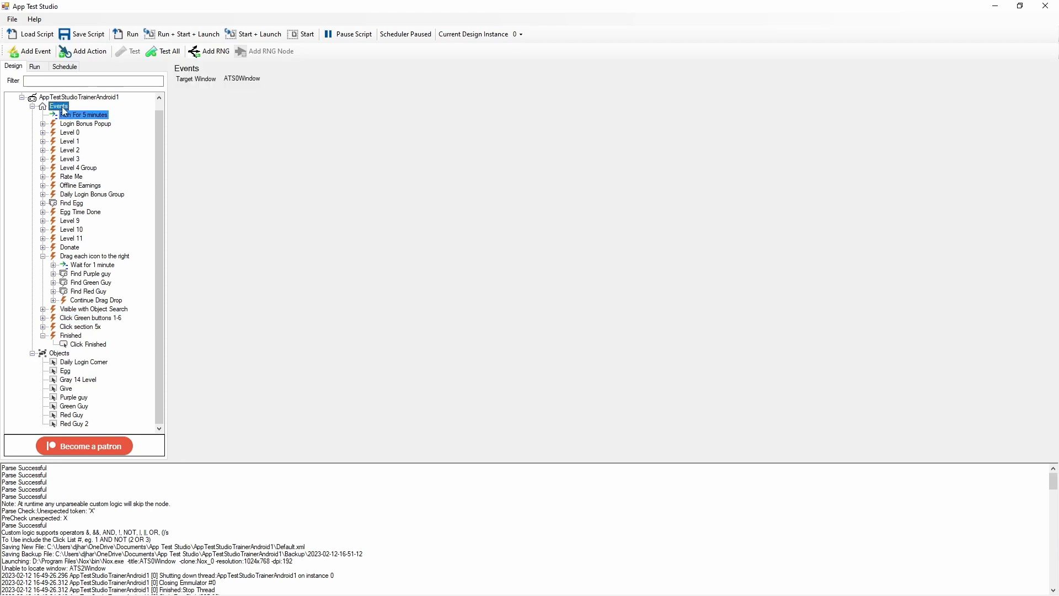
click(62, 97)
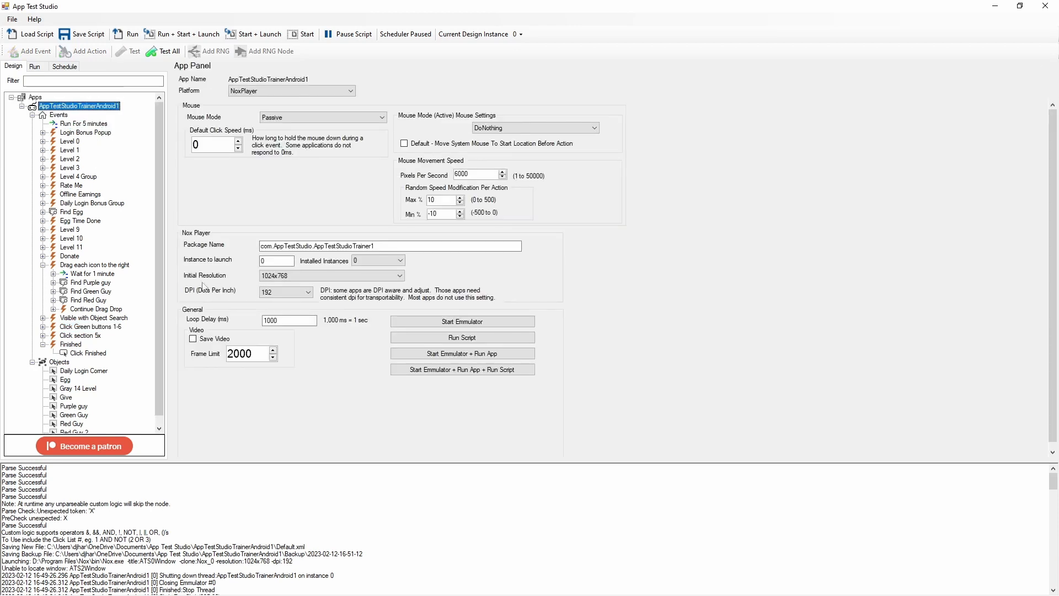
- Expand the Click Green buttons 1-6 event and its Blind Continue child, and open Blind Continue
click(51, 117)
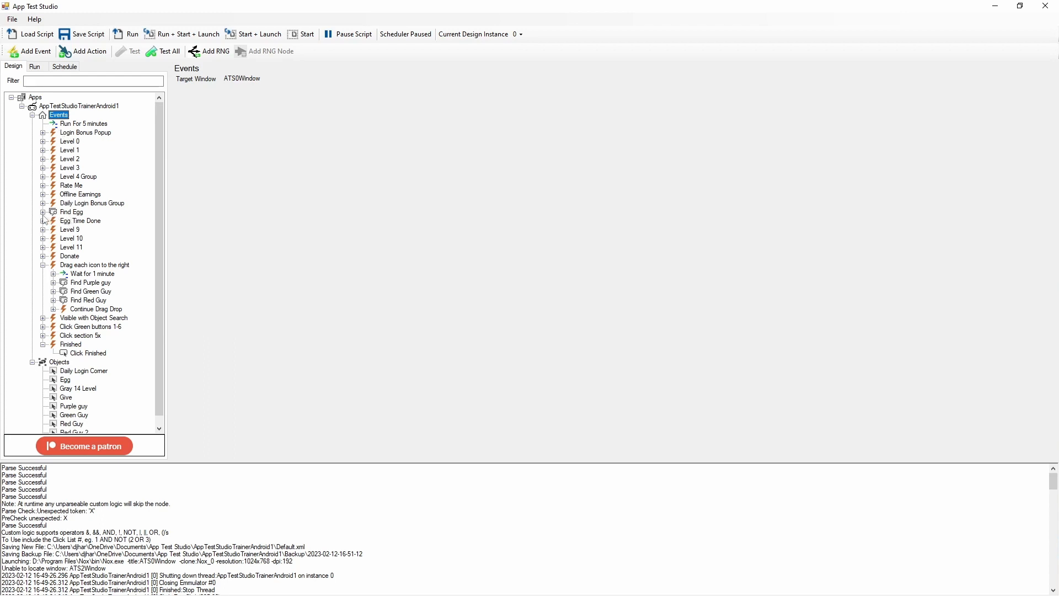
click(44, 327)
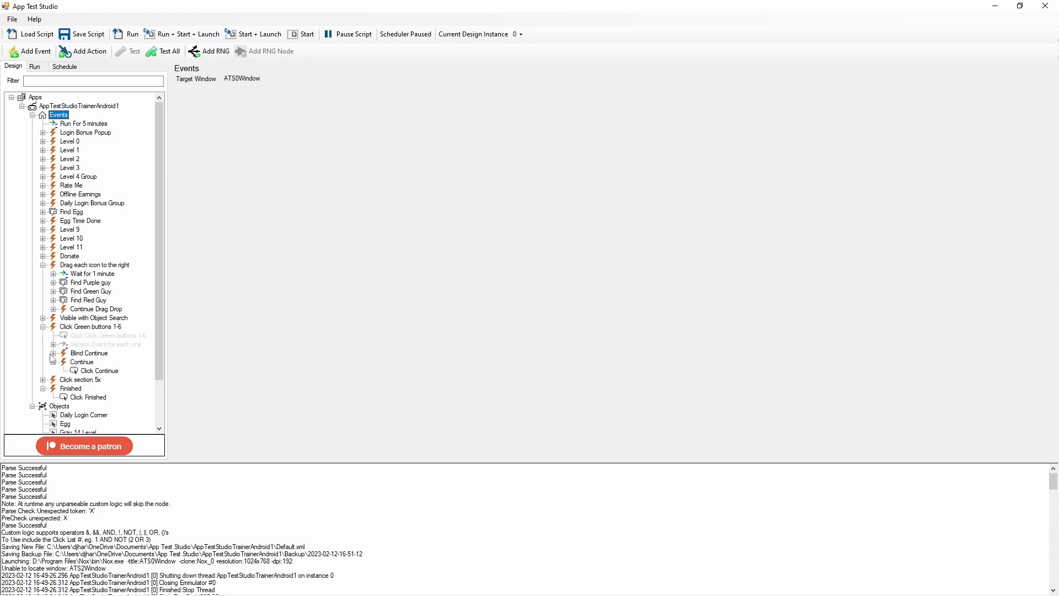
click(54, 354)
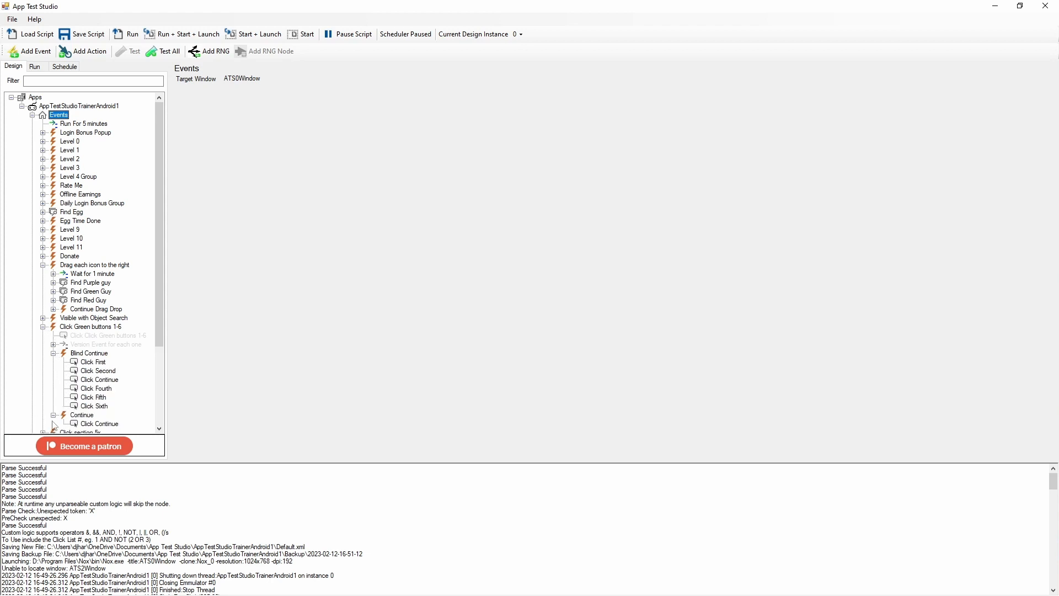
click(78, 354)
- Inspect the disabled Version Event for each one and its child events, and collapse it again
click(55, 345)
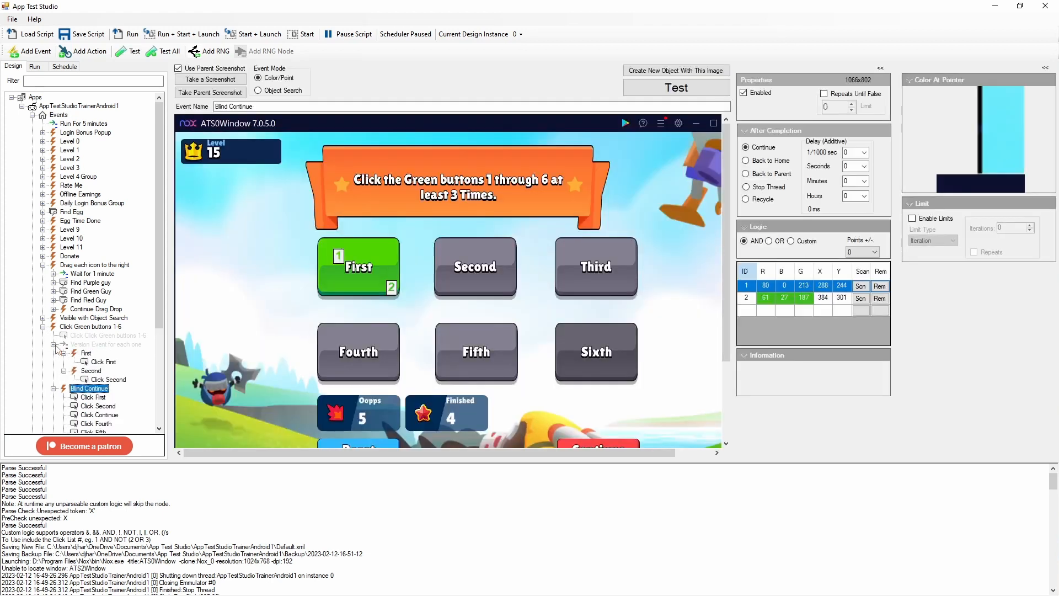
click(80, 345)
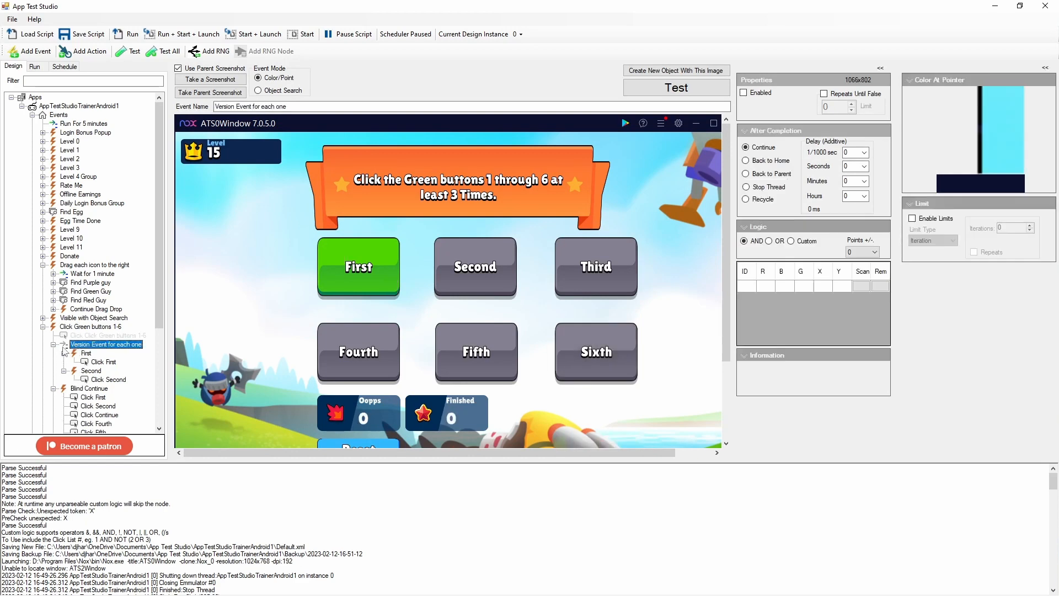
click(54, 345)
- Review the color points of Blind Continue and the click areas of its Click First and Click Second actions
click(78, 355)
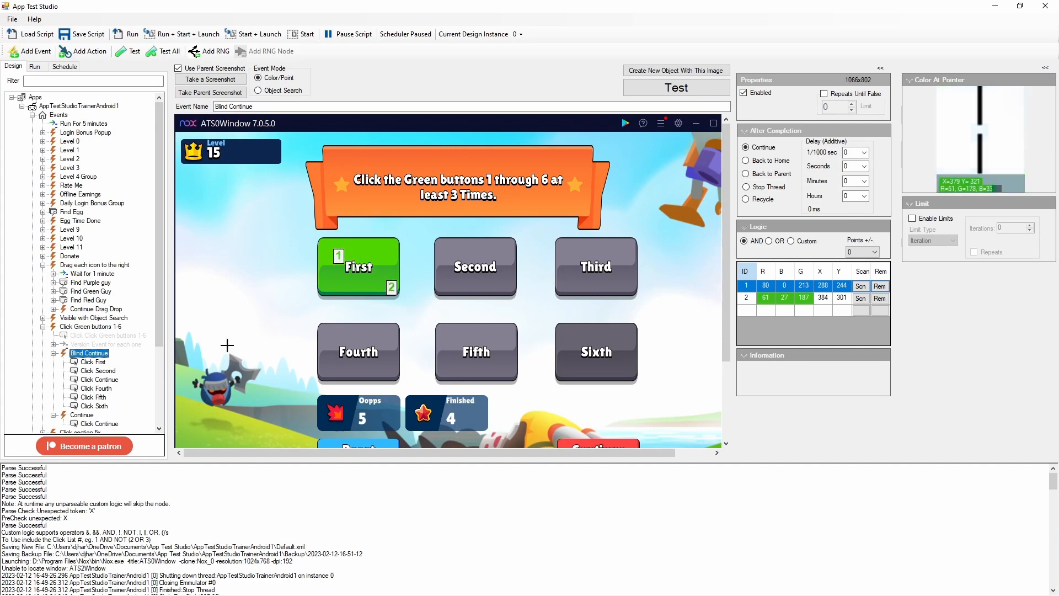
click(94, 364)
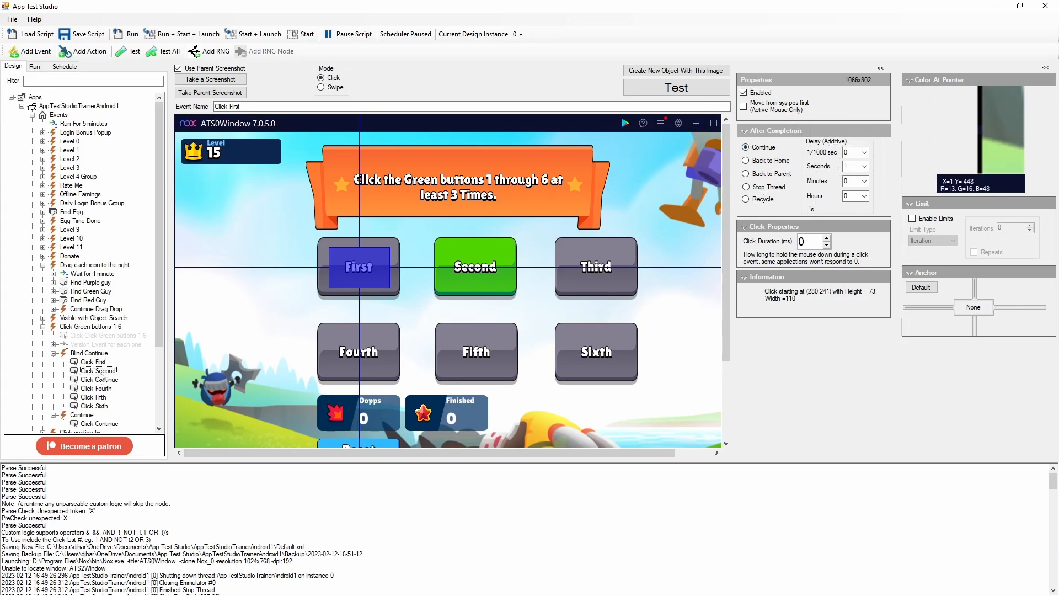
click(99, 372)
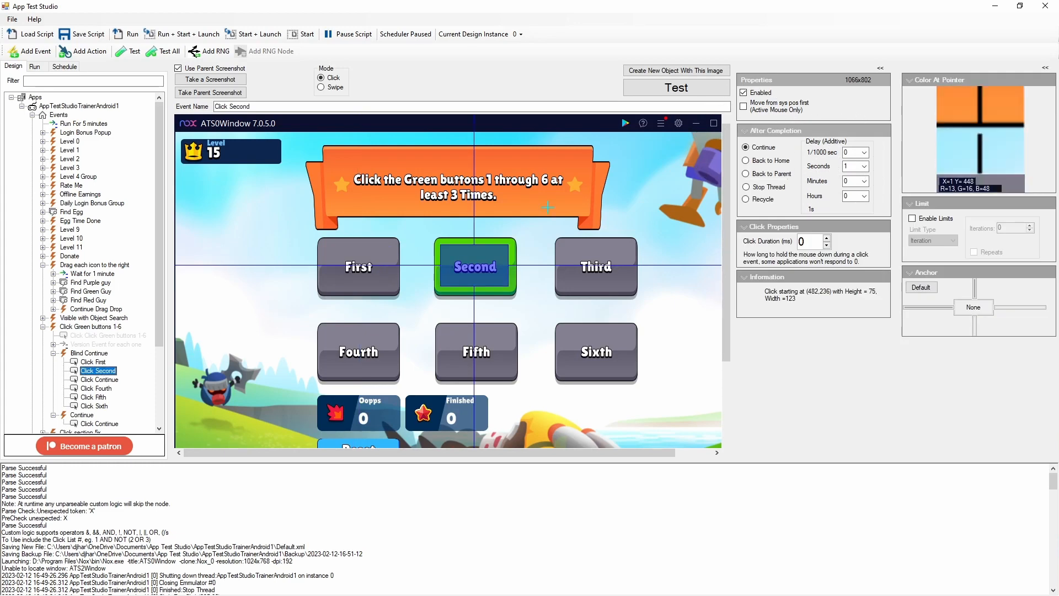
key(ctrl)
key(ctrl)
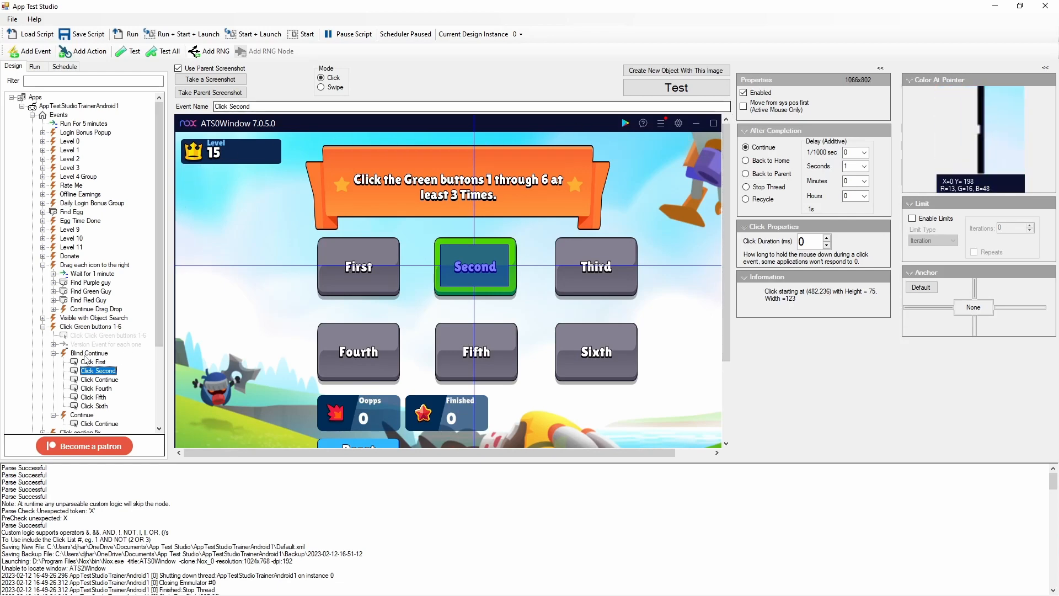
- Turn off Use Parent Screenshot for Blind Continue and compare its screenshot with that of the parent Click Green buttons 1-6 event
click(88, 355)
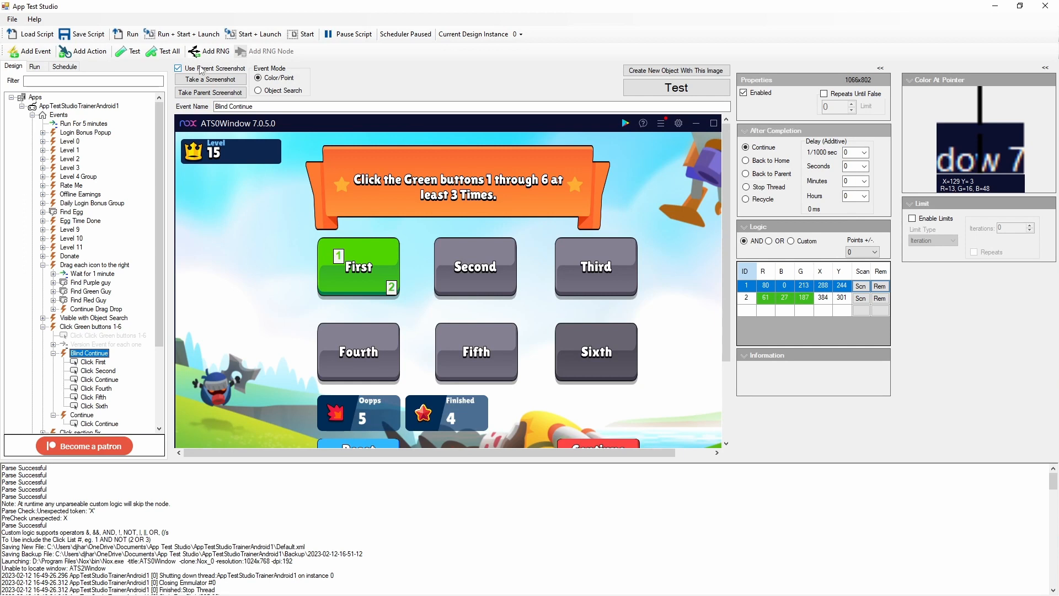
click(200, 69)
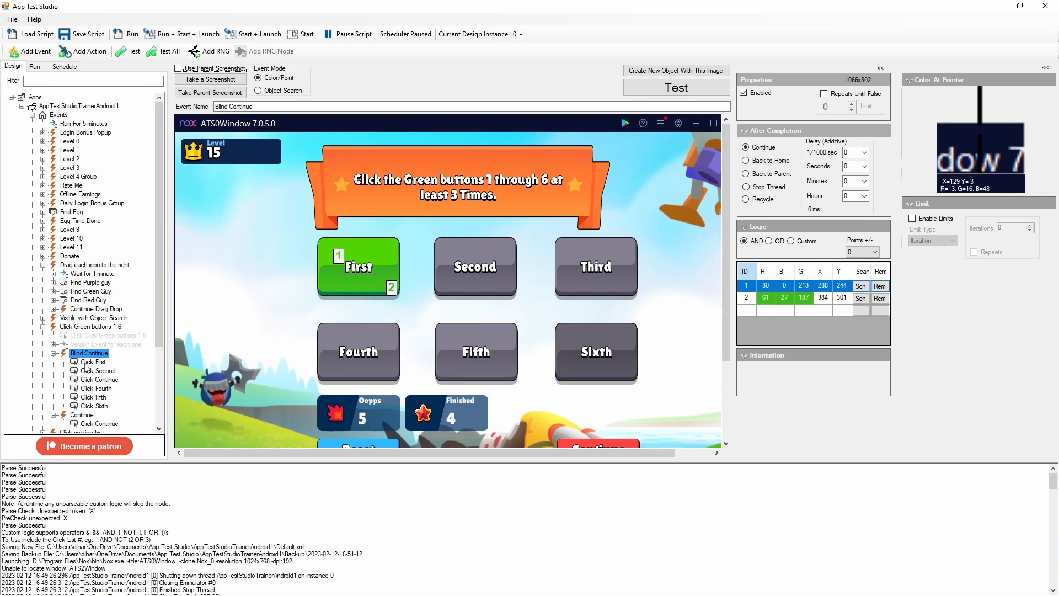
click(88, 326)
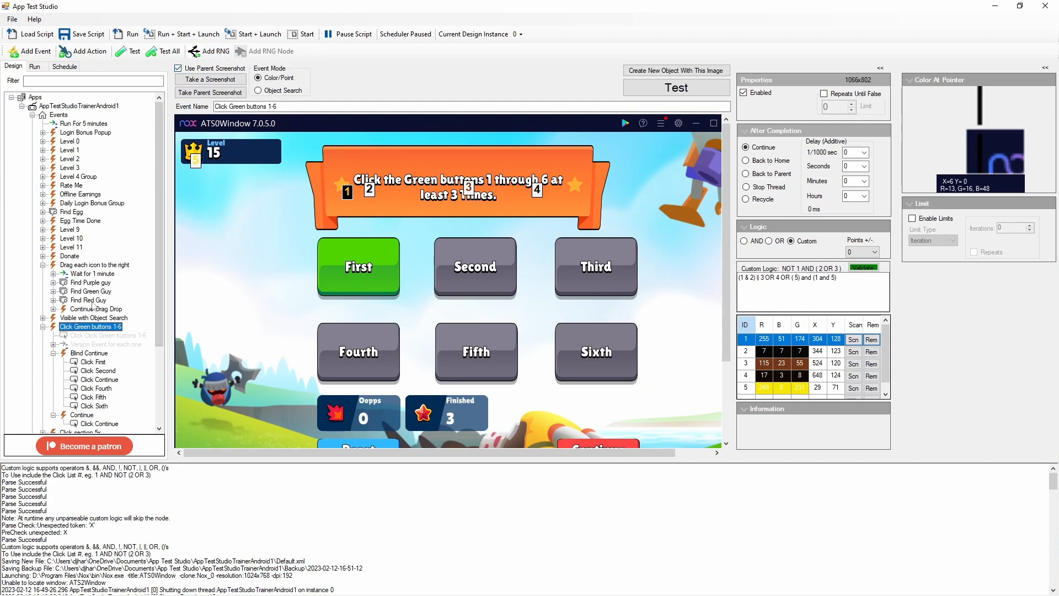
click(85, 353)
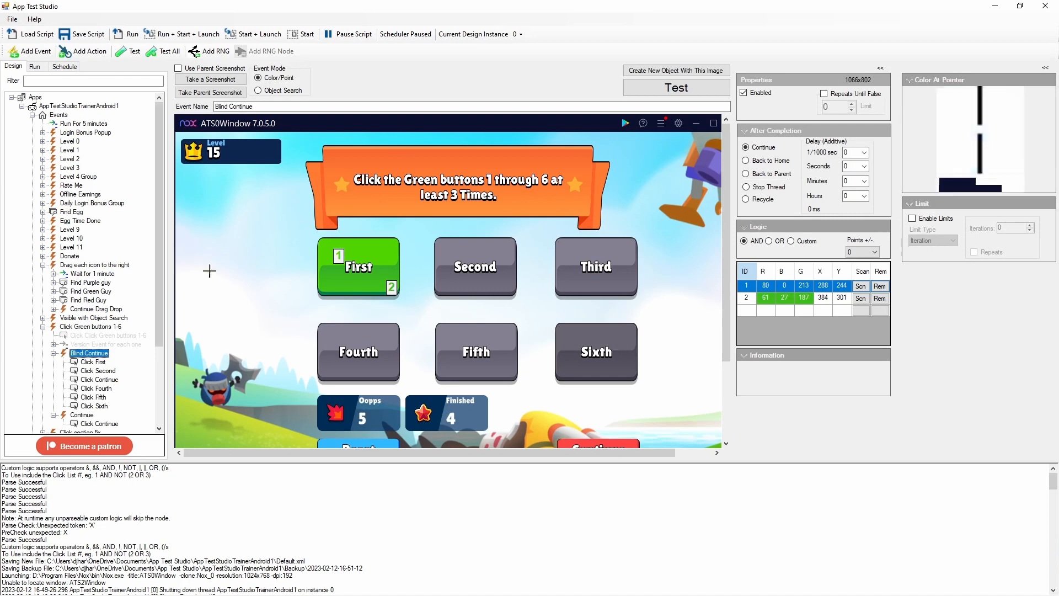
click(57, 327)
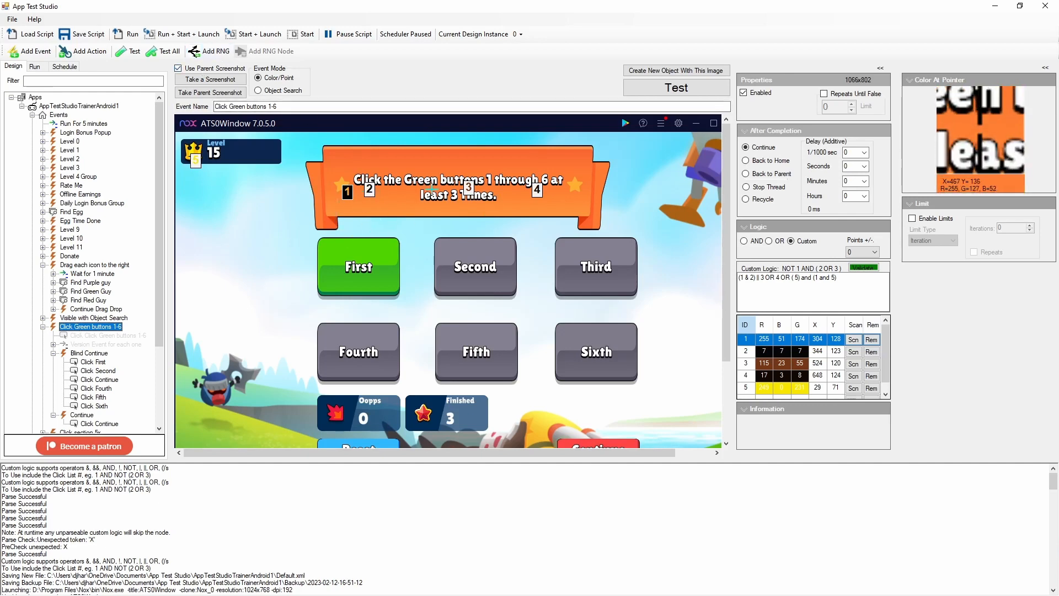
click(89, 354)
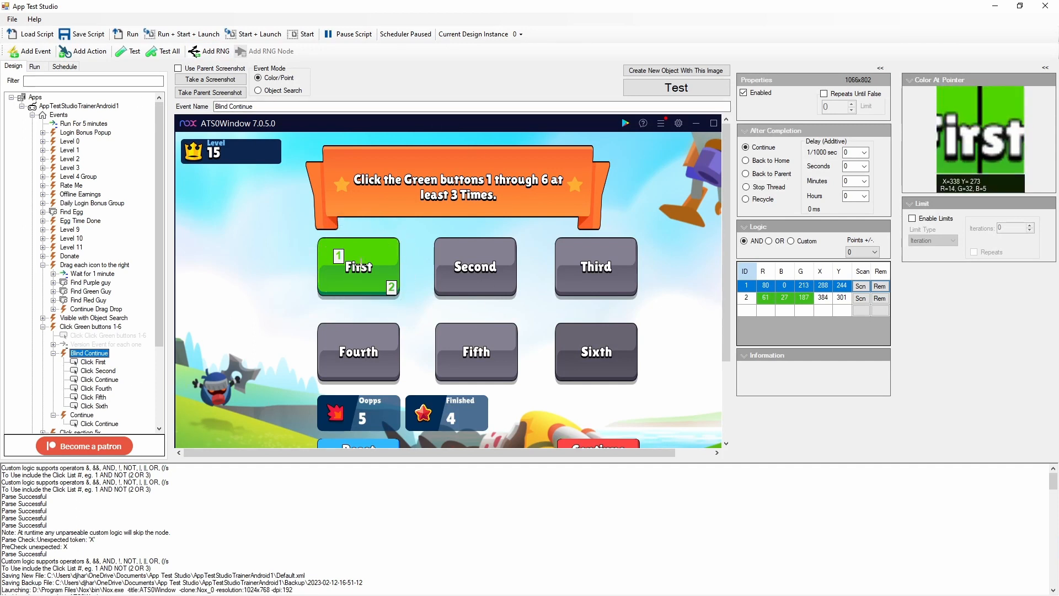
click(360, 263)
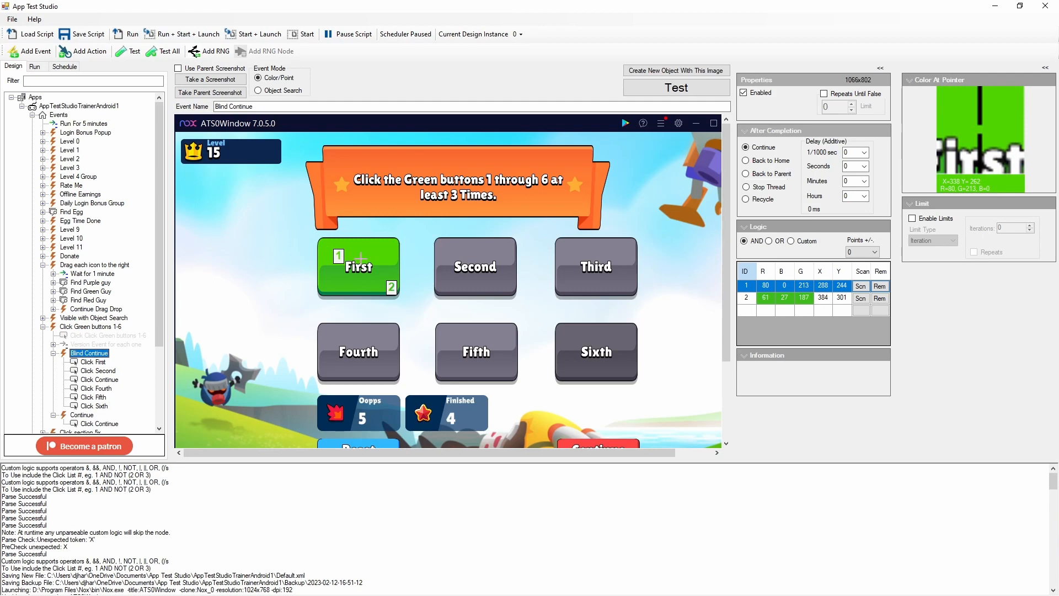
- Turn off Use Parent Screenshot for the Continue event, check its color points, and open its Click Continue action
click(81, 415)
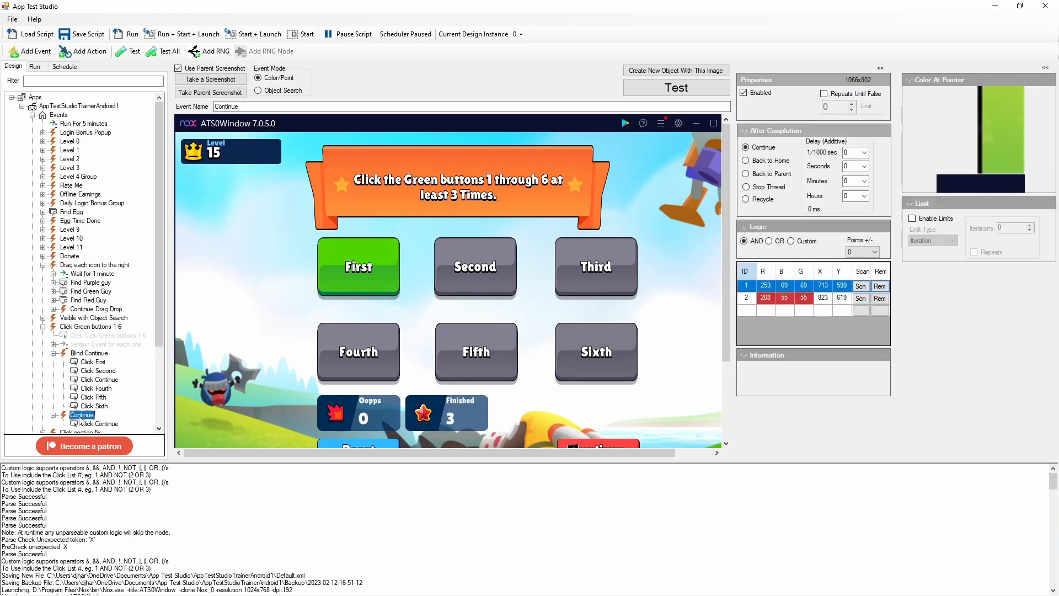
click(178, 68)
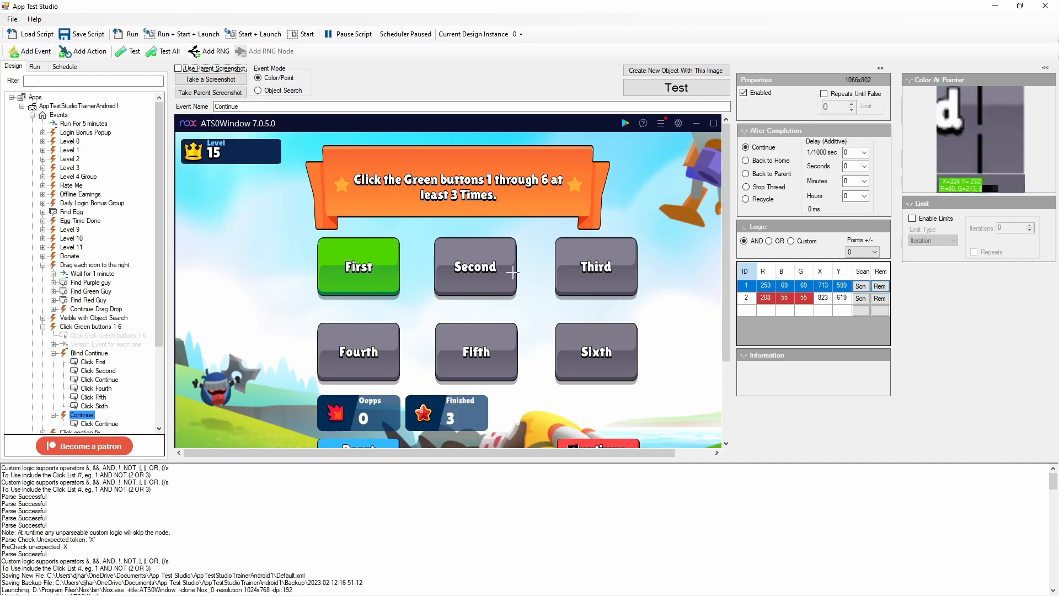
scroll(662, 320, down, 3)
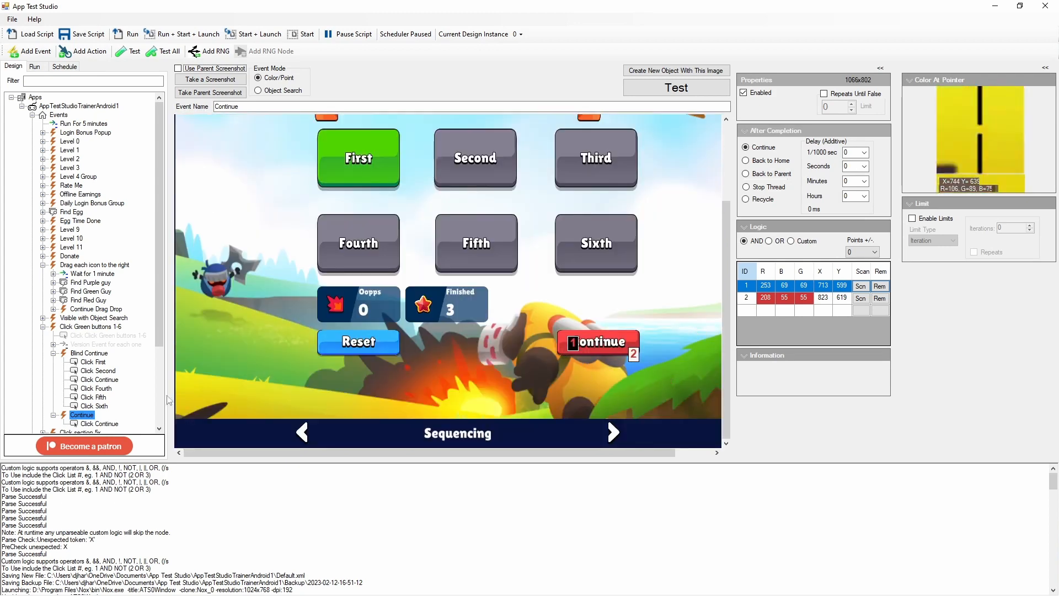
click(94, 425)
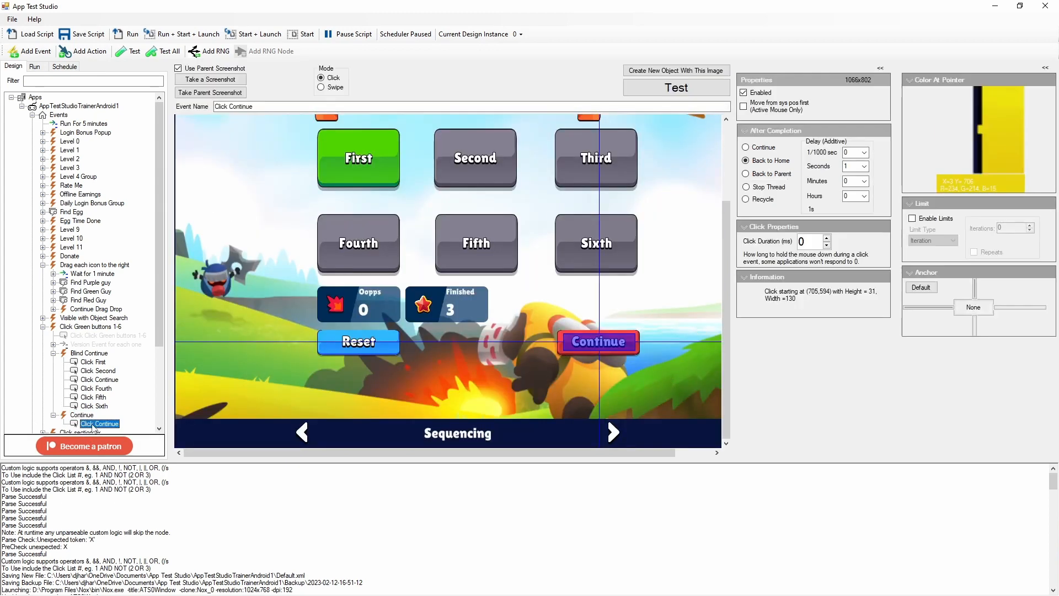